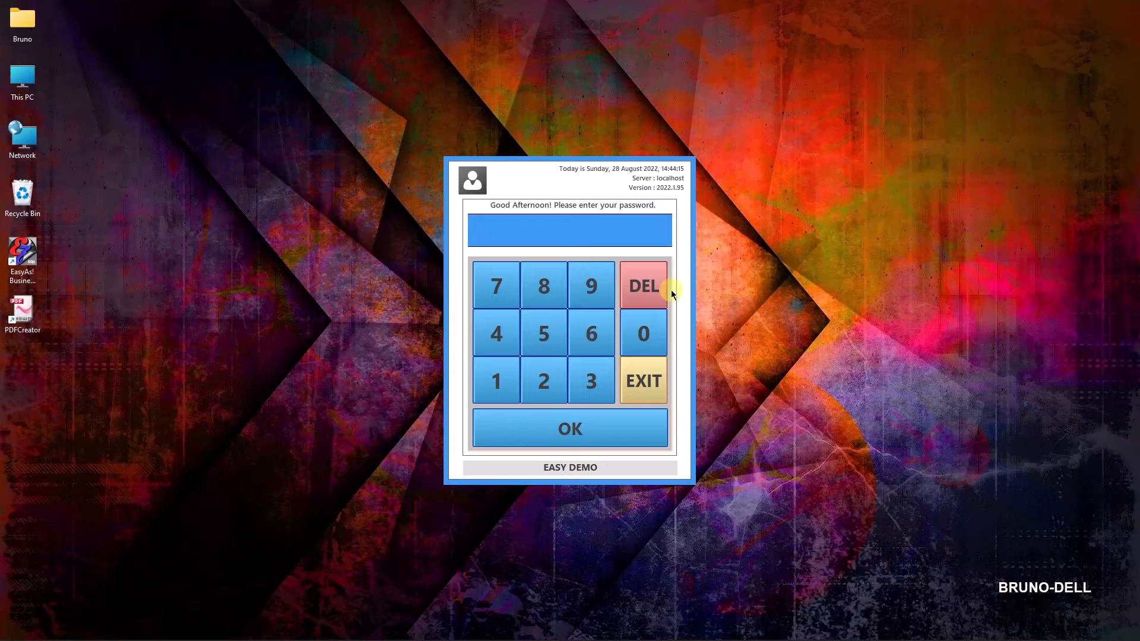
Log in with the user password.
{"action": "left_click", "coordinate": [588, 229]}
{"action": "type", "text": "***"}
{"action": "key", "text": "Return"}
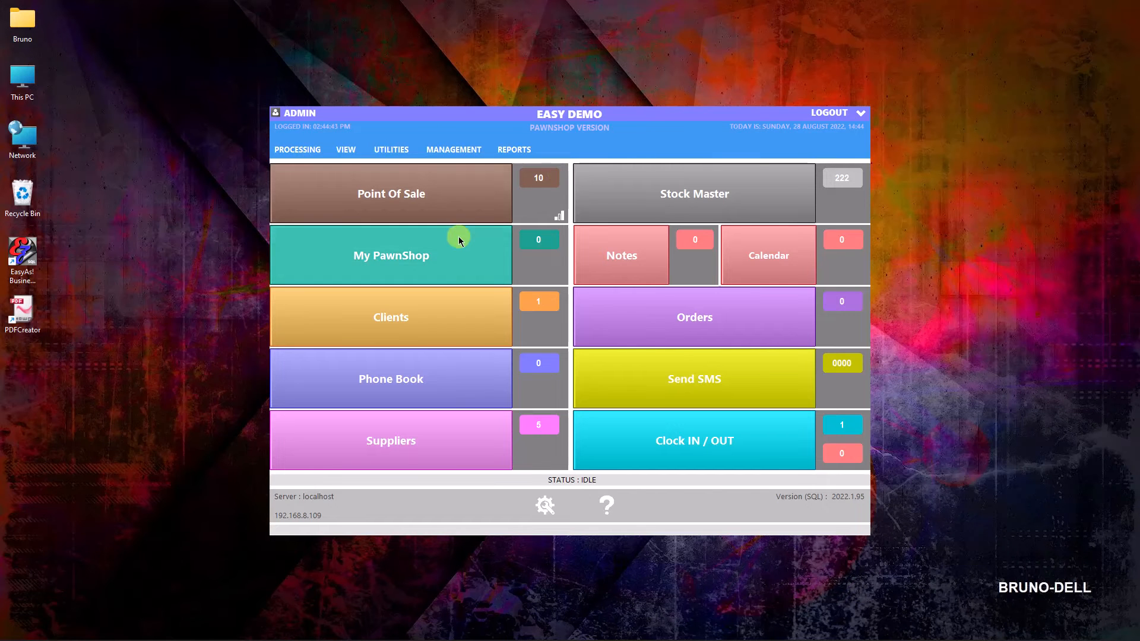
View the product entry for BULK APPLE BEAR CLAW in Stock Master, leaving it unedited, and return to the main screen.
{"action": "left_click", "coordinate": [682, 181]}
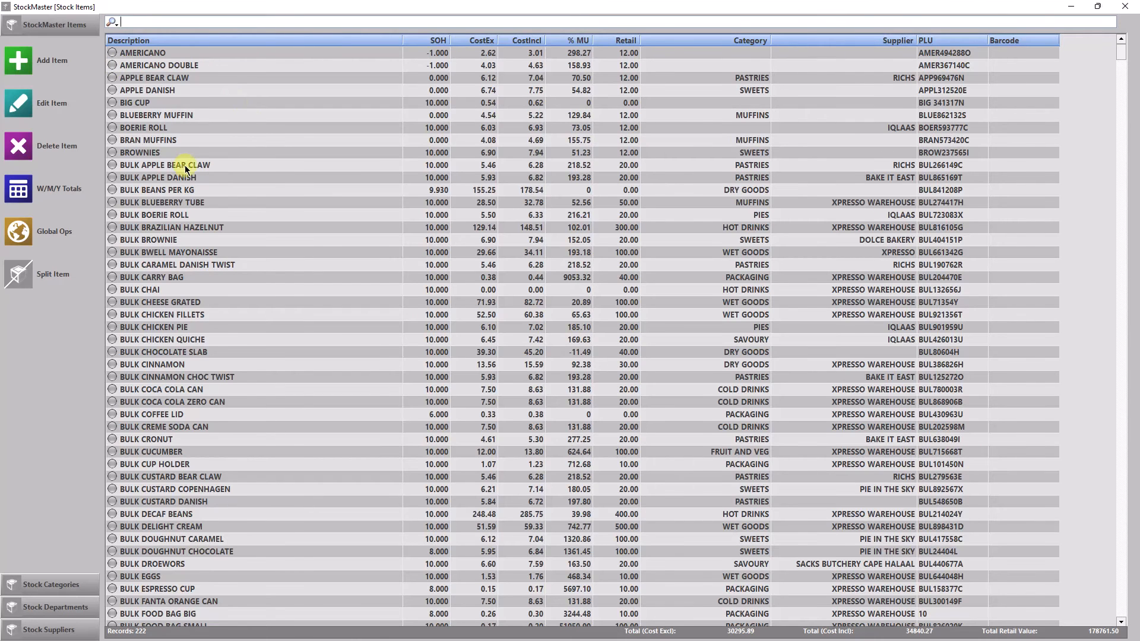
{"action": "double_click", "coordinate": [186, 160]}
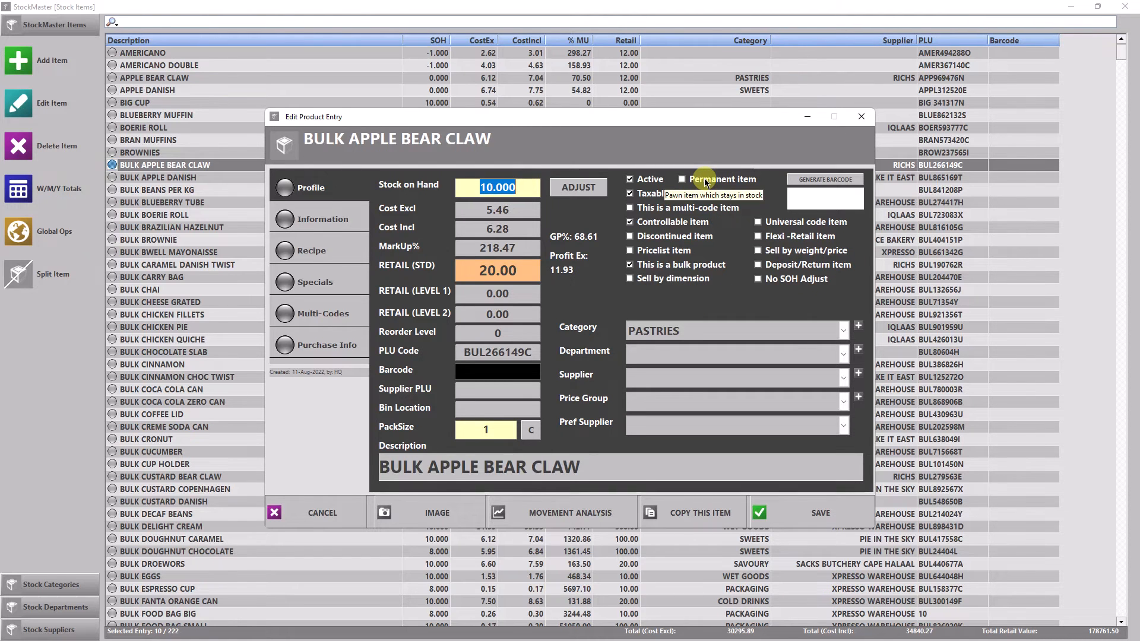
{"action": "left_click", "coordinate": [309, 511]}
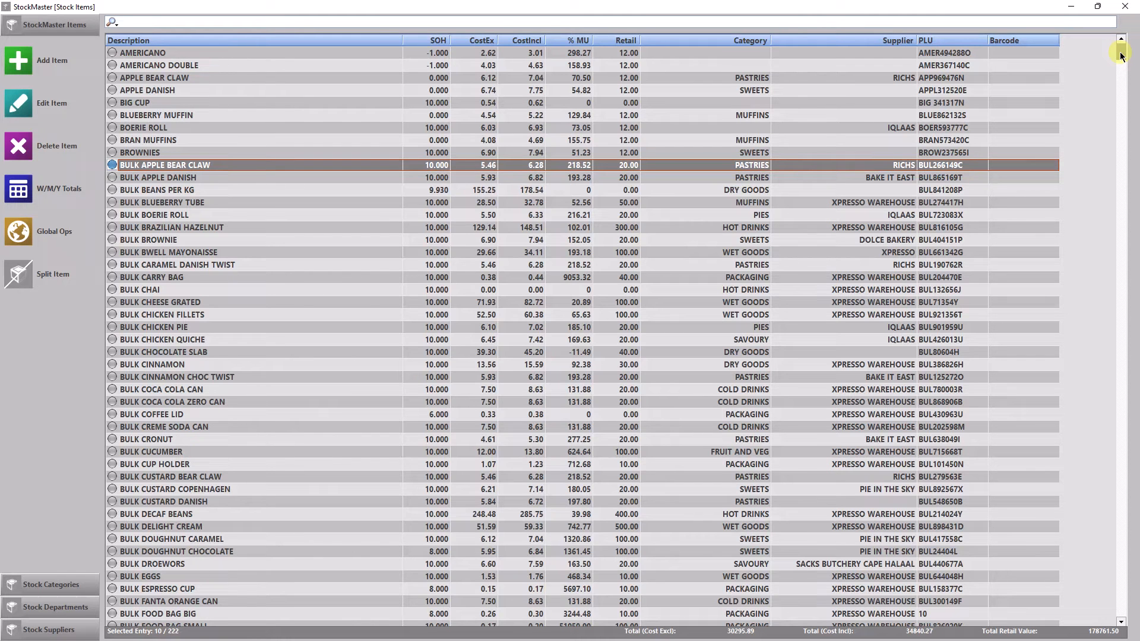
{"action": "left_click", "coordinate": [1126, 8]}
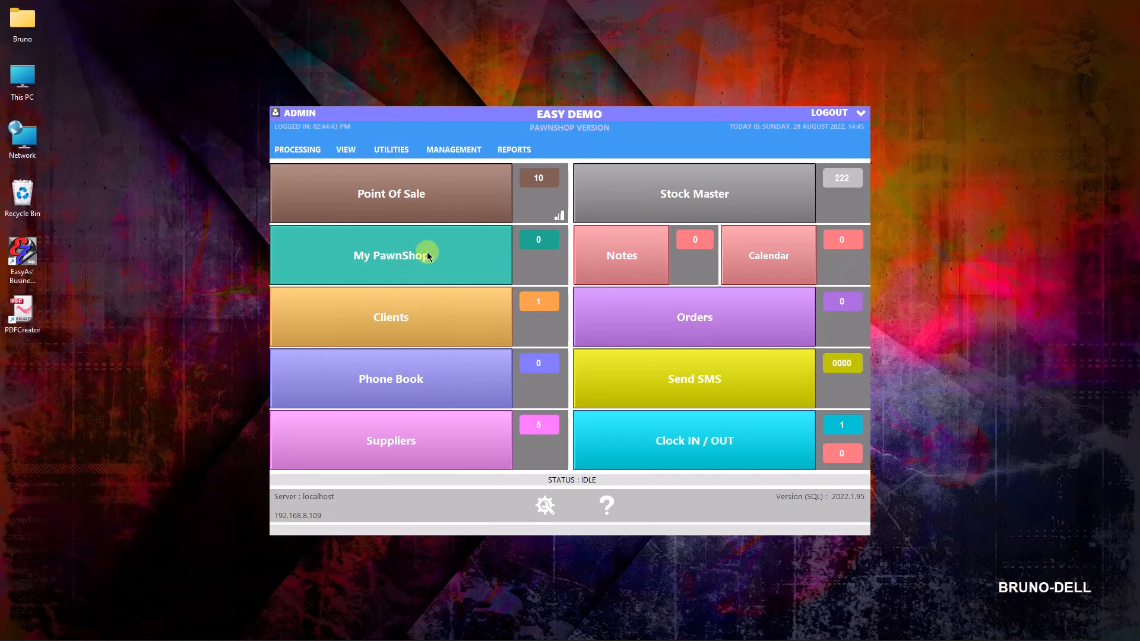
In the My PawnShop settings, set buy-back expiry to 28 days, purchase expiry to 7 days, initiation fee to 15% and lay-buy cancellation fee to 10%.
{"action": "left_click", "coordinate": [377, 268]}
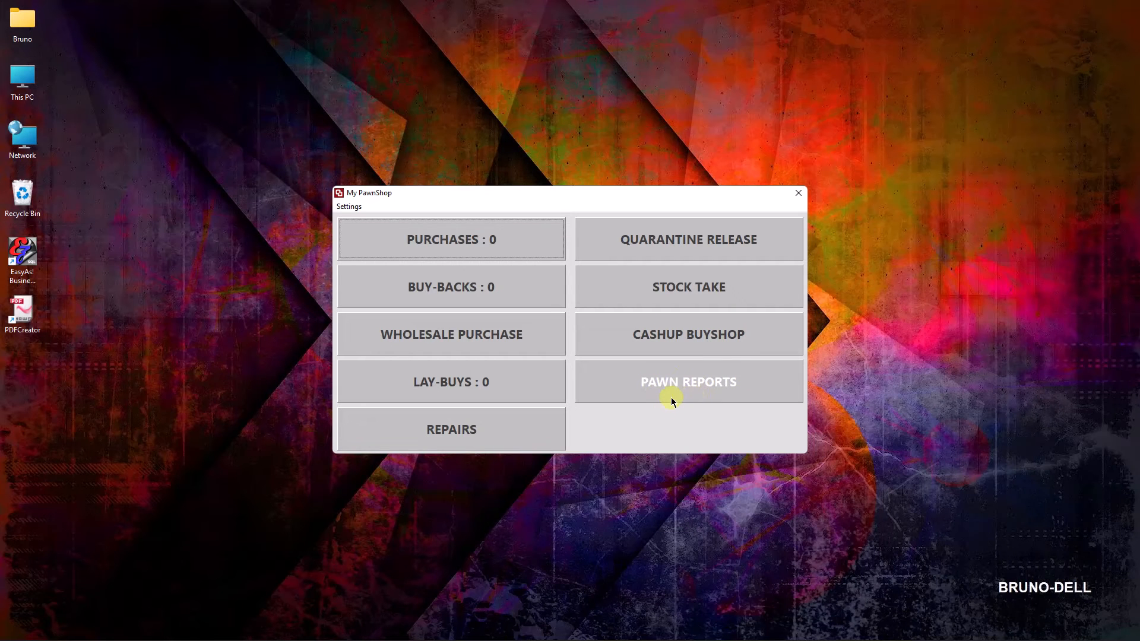
{"action": "left_click", "coordinate": [347, 207]}
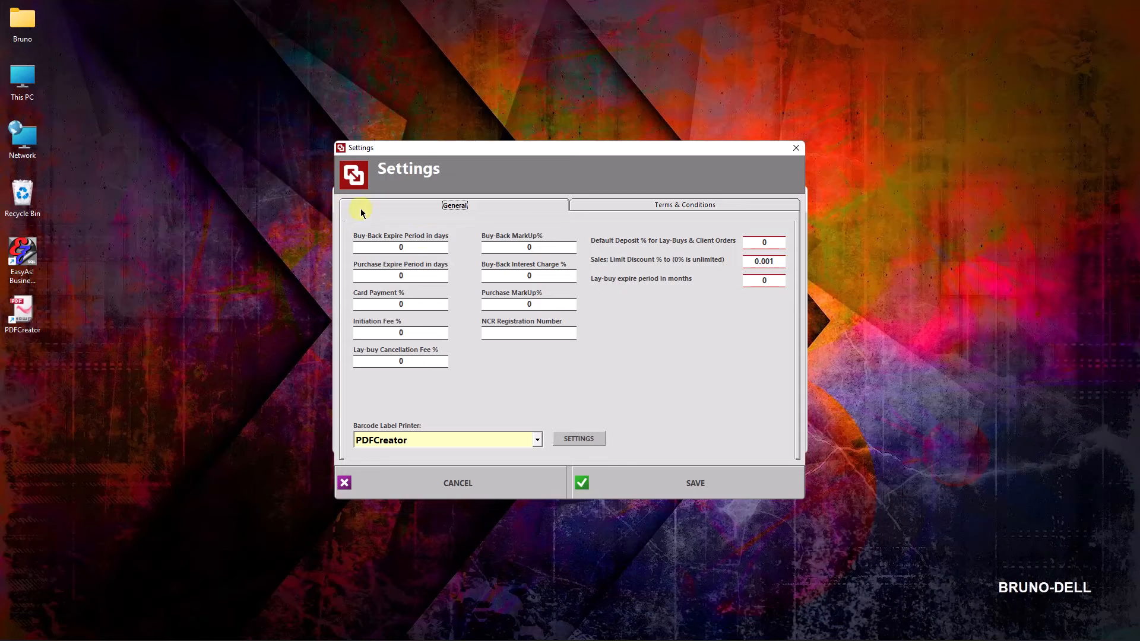
{"action": "left_click", "coordinate": [419, 246]}
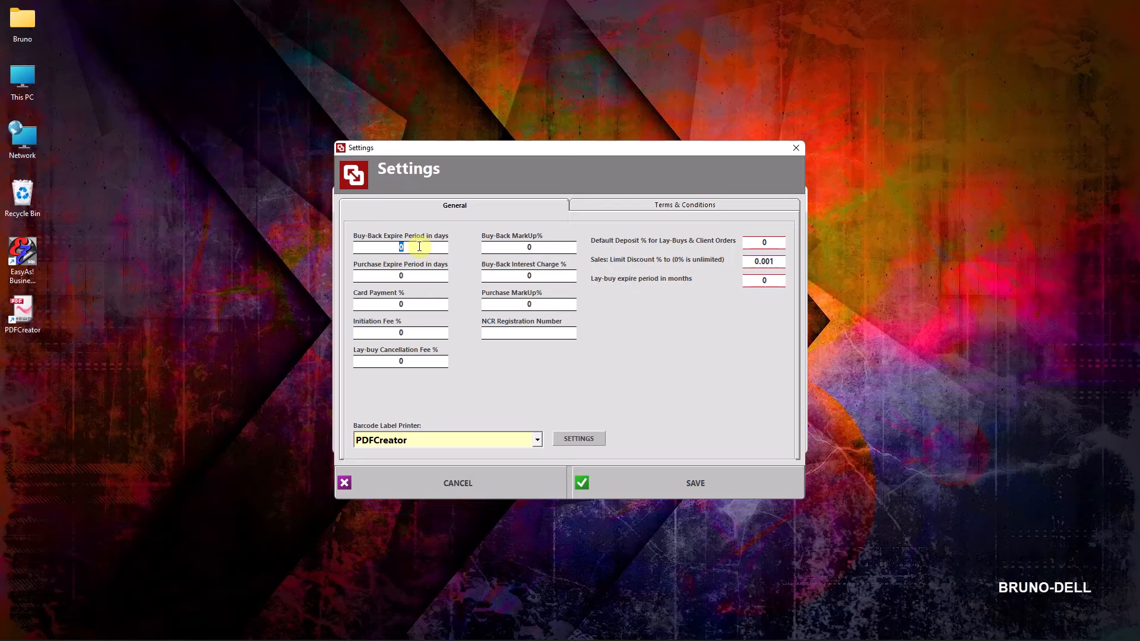
{"action": "type", "text": "28"}
{"action": "left_click", "coordinate": [421, 274]}
{"action": "type", "text": "7"}
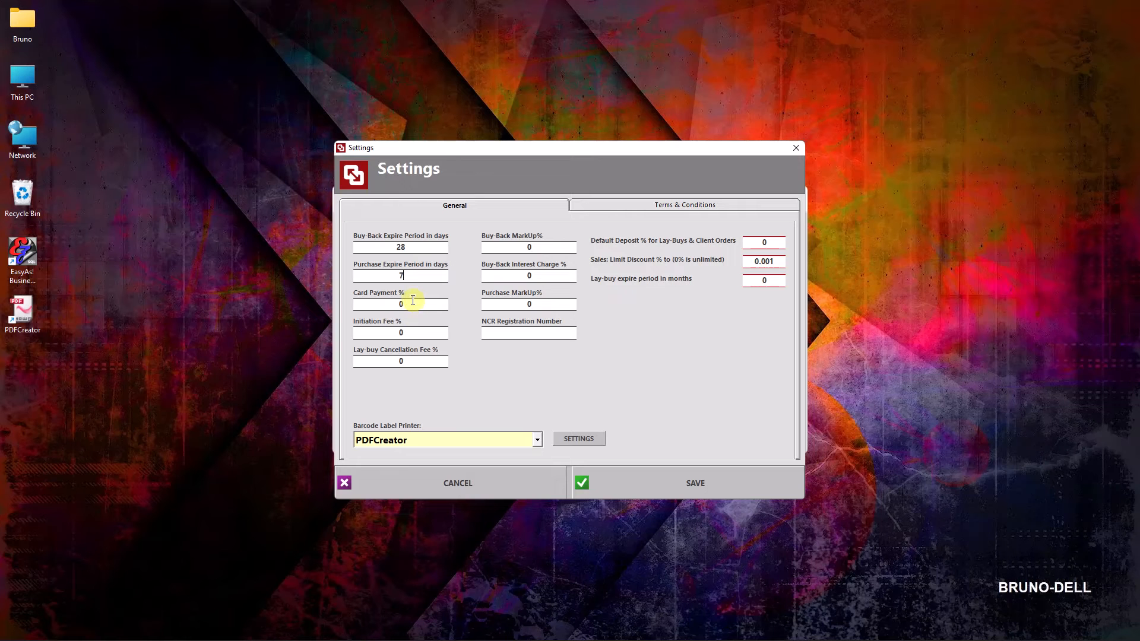
{"action": "double_click", "coordinate": [408, 332]}
{"action": "type", "text": "15"}
{"action": "double_click", "coordinate": [414, 358]}
{"action": "type", "text": "10"}
Set the buy-back markup to 200%, buy-back interest to 12% and purchase markup to 100%, and fill in the NCR registration number.
{"action": "double_click", "coordinate": [539, 252]}
{"action": "type", "text": "200"}
{"action": "double_click", "coordinate": [542, 279]}
{"action": "type", "text": "12"}
{"action": "double_click", "coordinate": [542, 301]}
{"action": "type", "text": "100"}
{"action": "left_click", "coordinate": [540, 334]}
{"action": "type", "text": "nc54r3"}
Set the default deposit for lay-buys and client orders to 10% and the lay-buy expire period to 3 months.
{"action": "double_click", "coordinate": [776, 248]}
{"action": "type", "text": "10"}
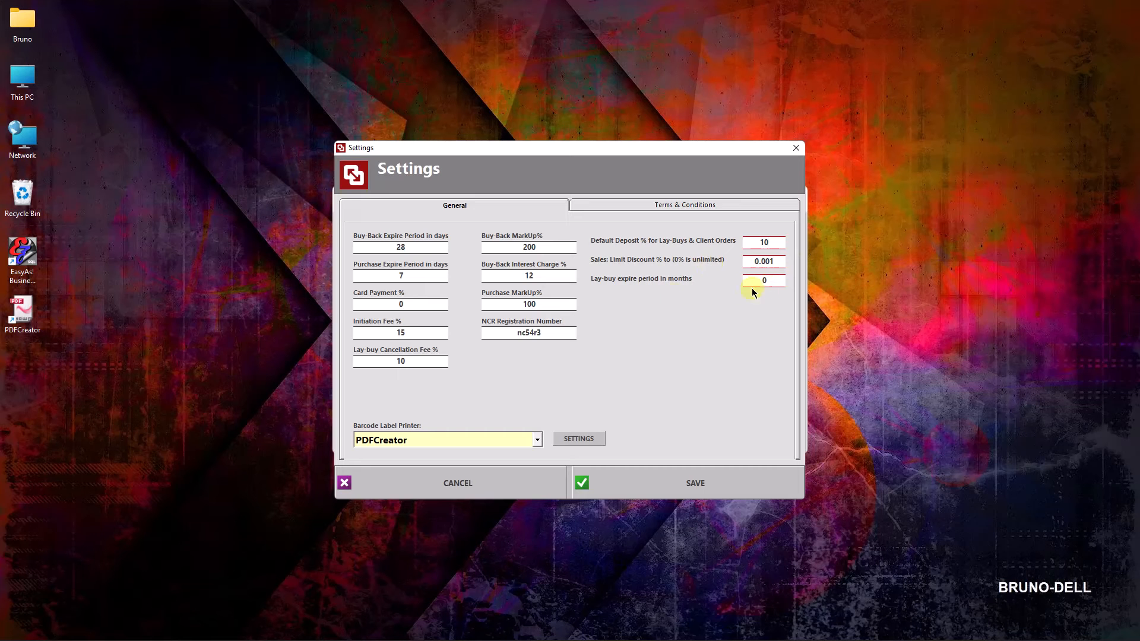
{"action": "left_click", "coordinate": [776, 280]}
{"action": "key", "text": "BackSpace"}
{"action": "type", "text": "3"}
Check the purchase and buy-back terms and conditions, and save the pawnshop settings.
{"action": "left_click", "coordinate": [681, 206]}
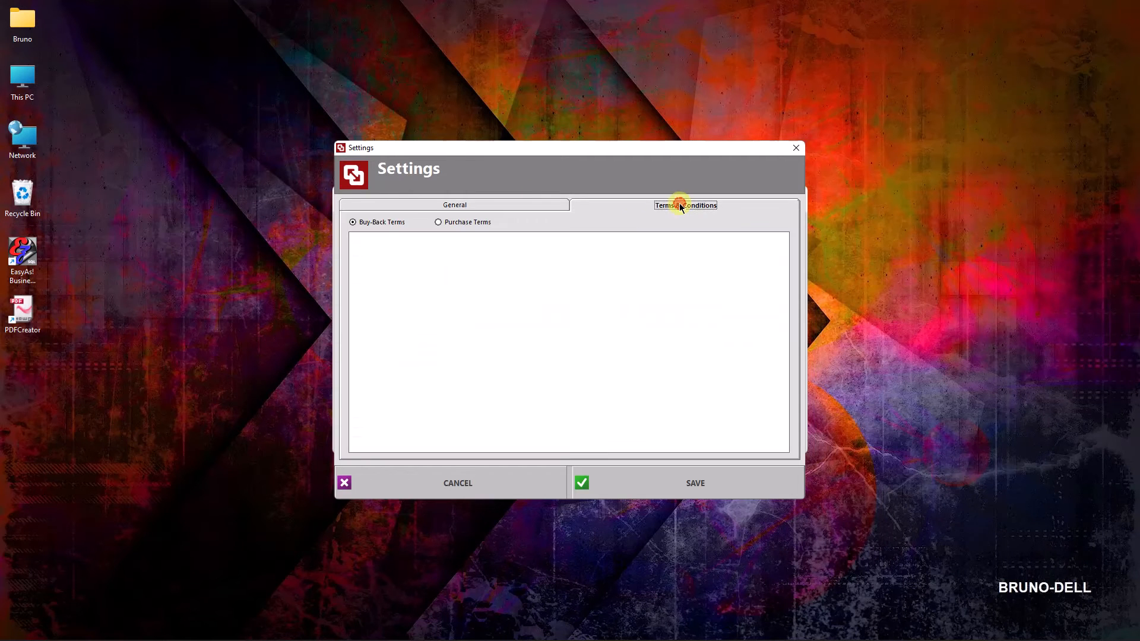
{"action": "left_click", "coordinate": [465, 223]}
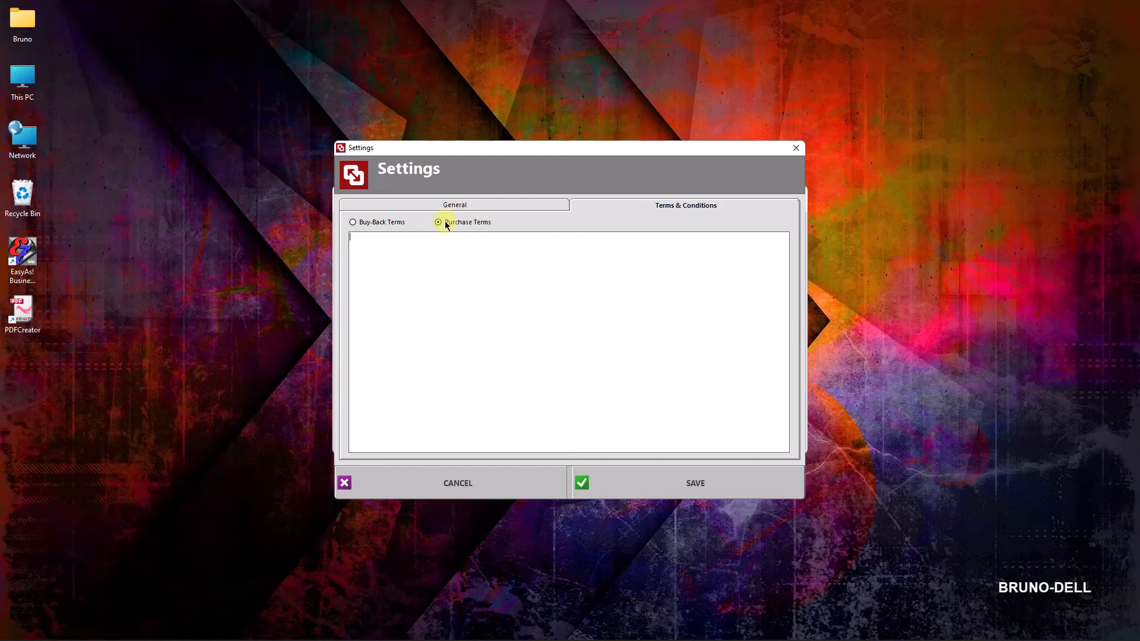
{"action": "left_click", "coordinate": [388, 223]}
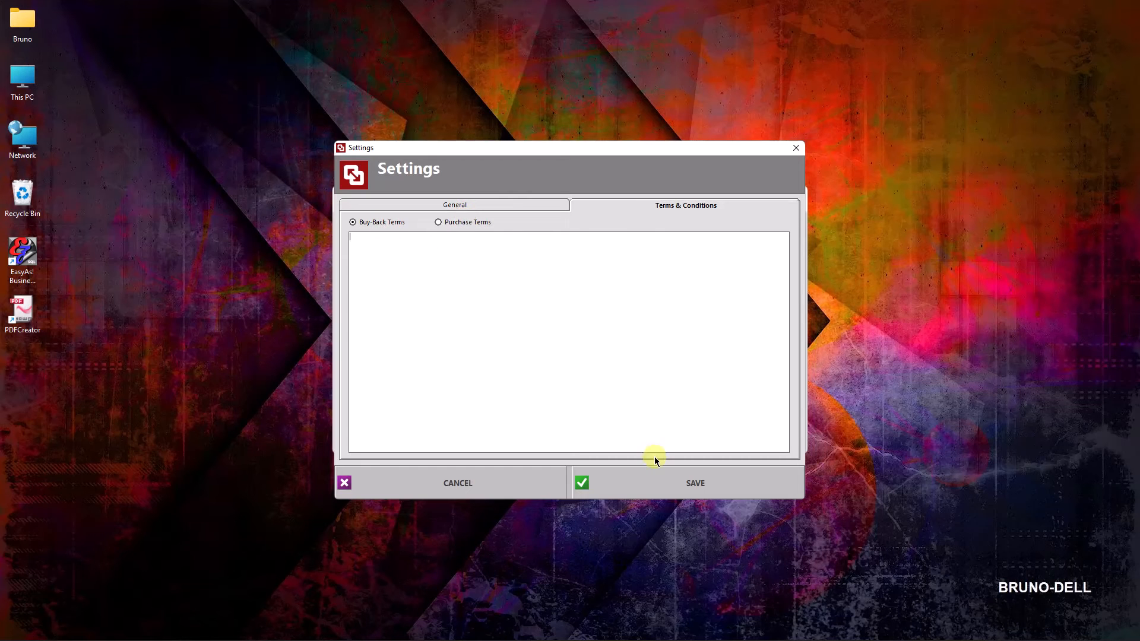
{"action": "left_click", "coordinate": [724, 488]}
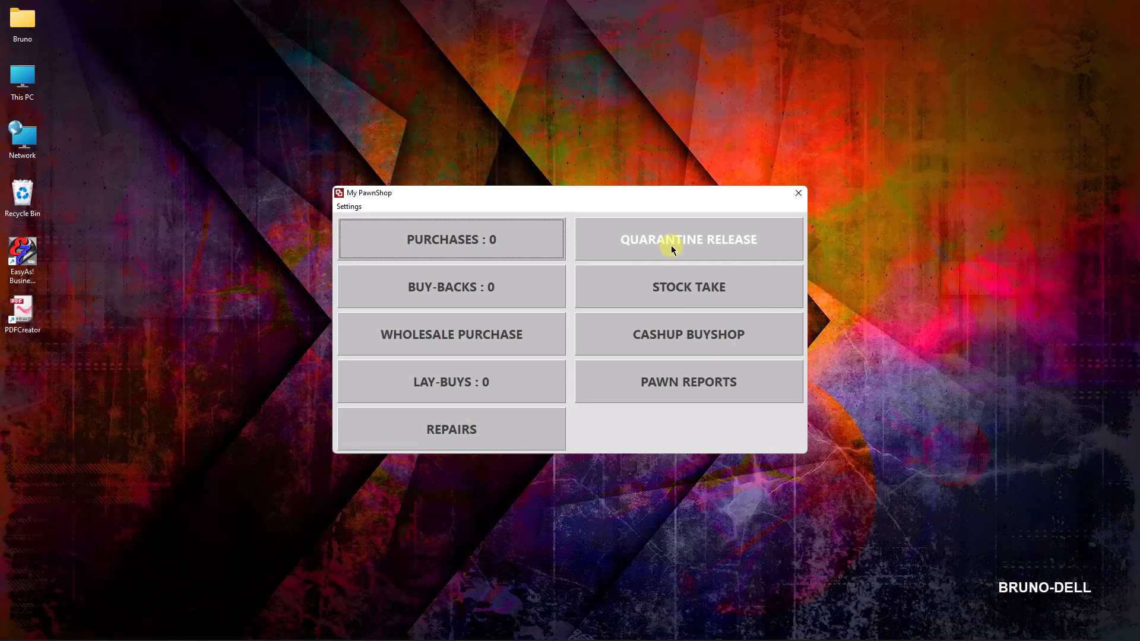
Start a new purchase docket and try out the client search by ID number.
{"action": "left_click", "coordinate": [470, 262]}
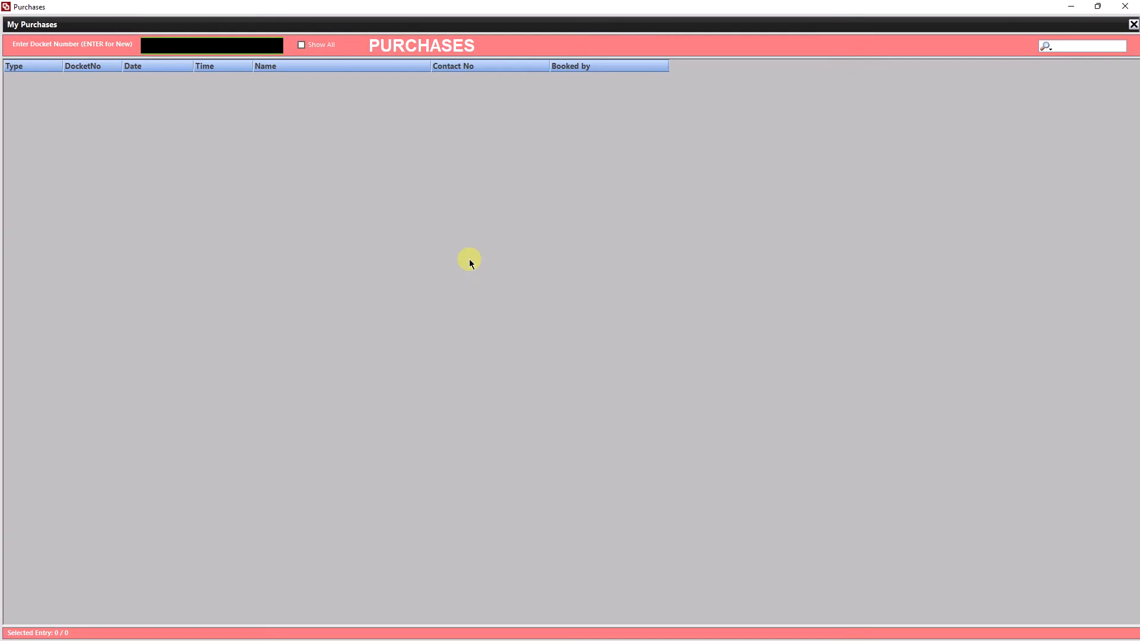
{"action": "key", "text": "Return"}
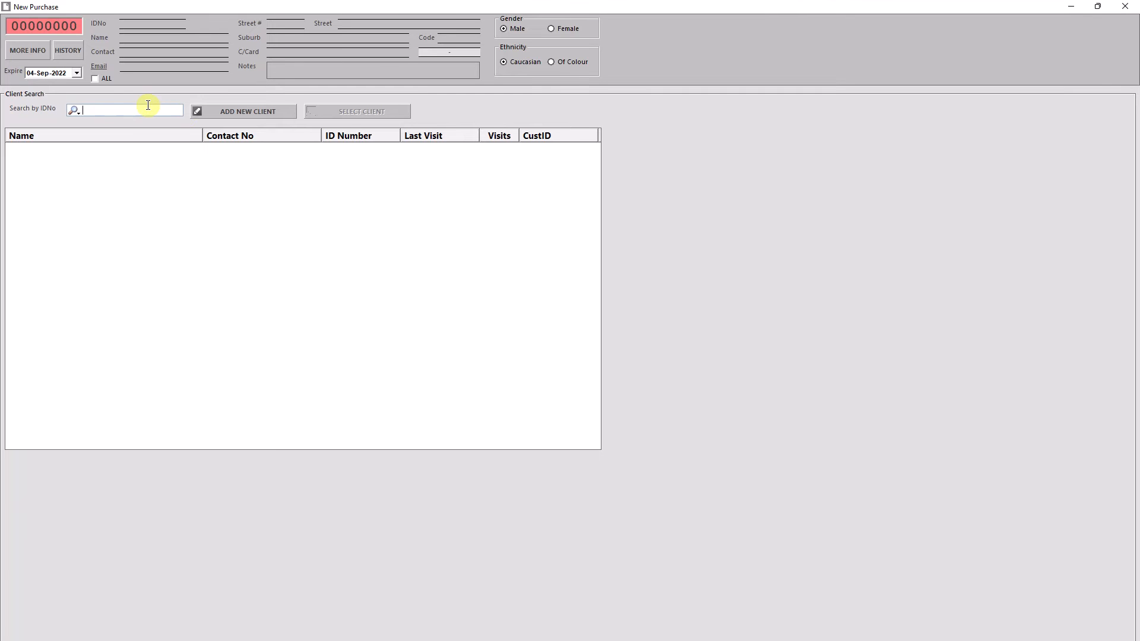
{"action": "left_click", "coordinate": [74, 111]}
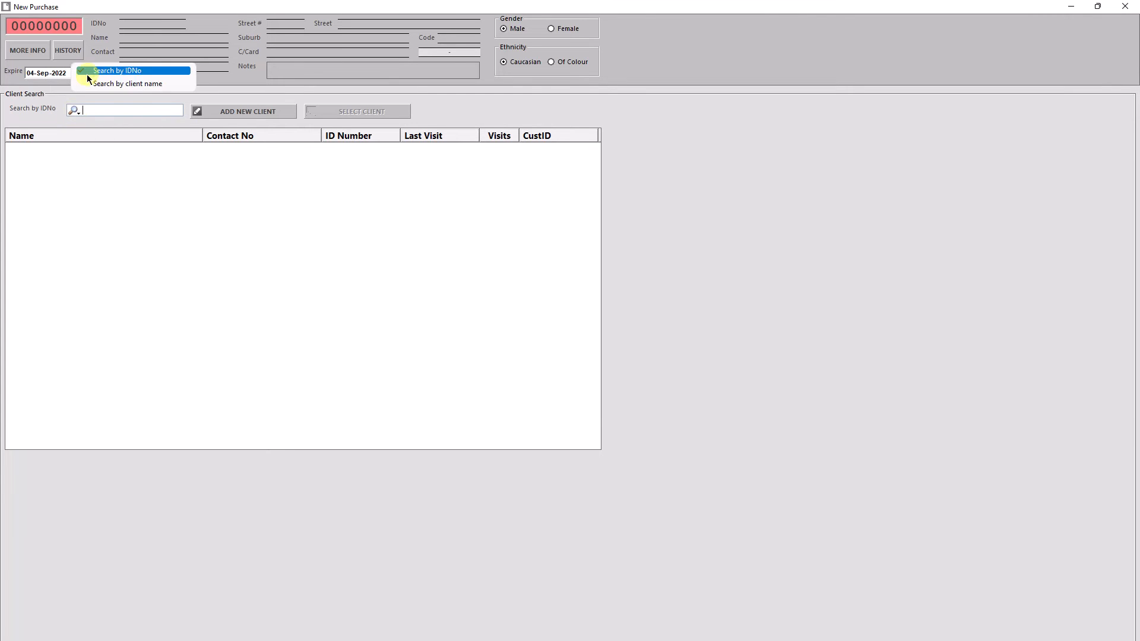
{"action": "left_click", "coordinate": [125, 117]}
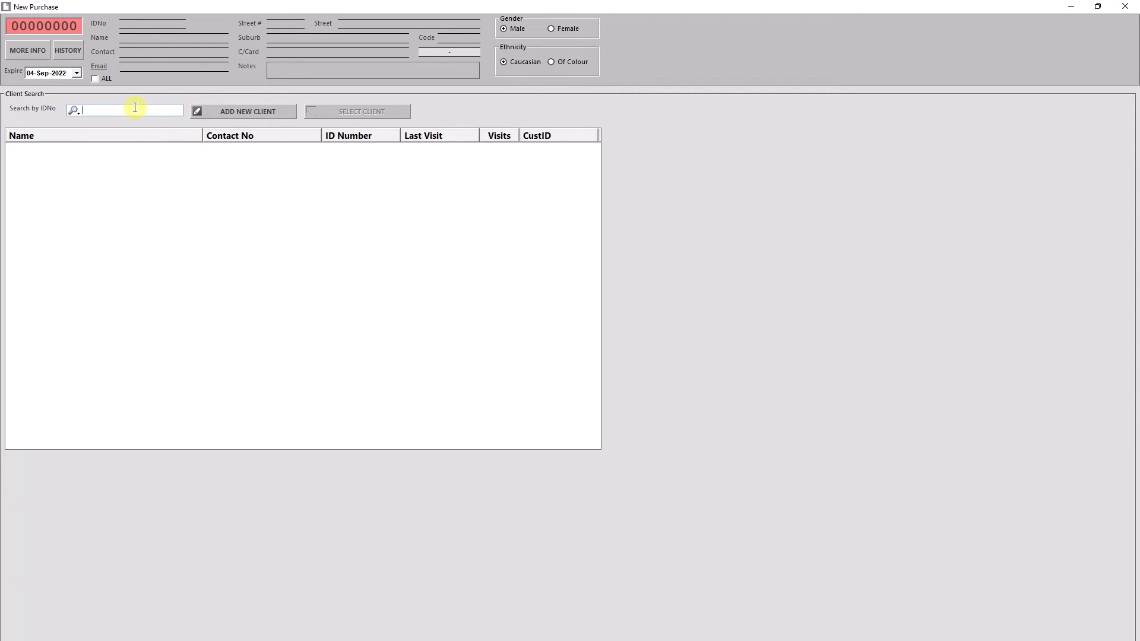
{"action": "type", "text": "r"}
{"action": "key", "text": "BackSpace"}
{"action": "type", "text": "a"}
{"action": "key", "text": "BackSpace"}
Add a new client to the purchase and enter the client's ID number.
{"action": "left_click", "coordinate": [233, 111]}
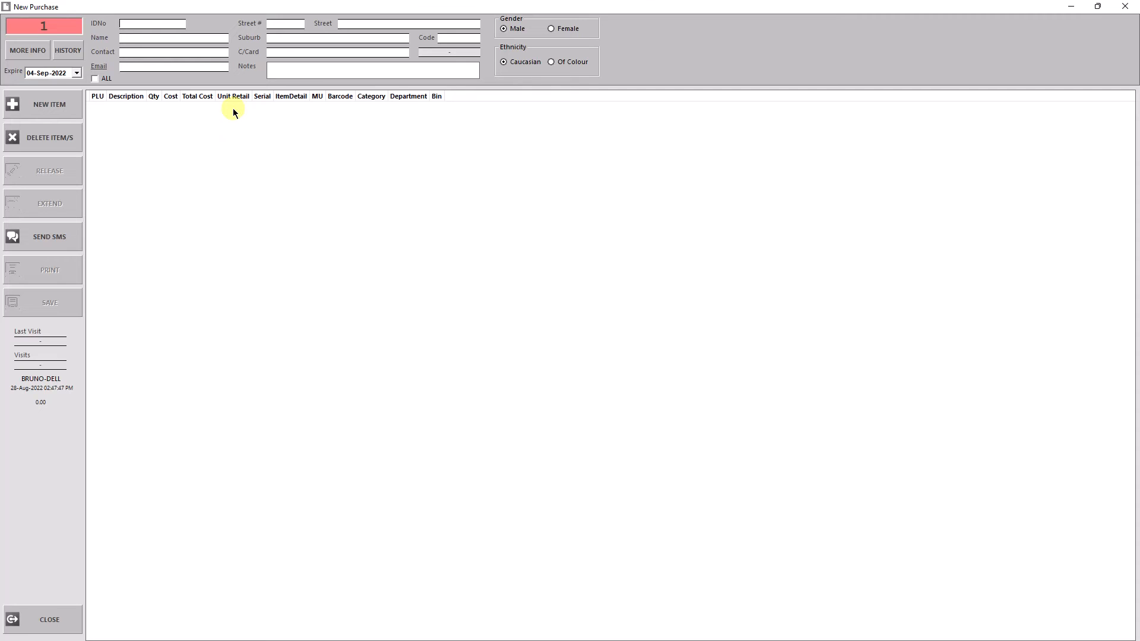
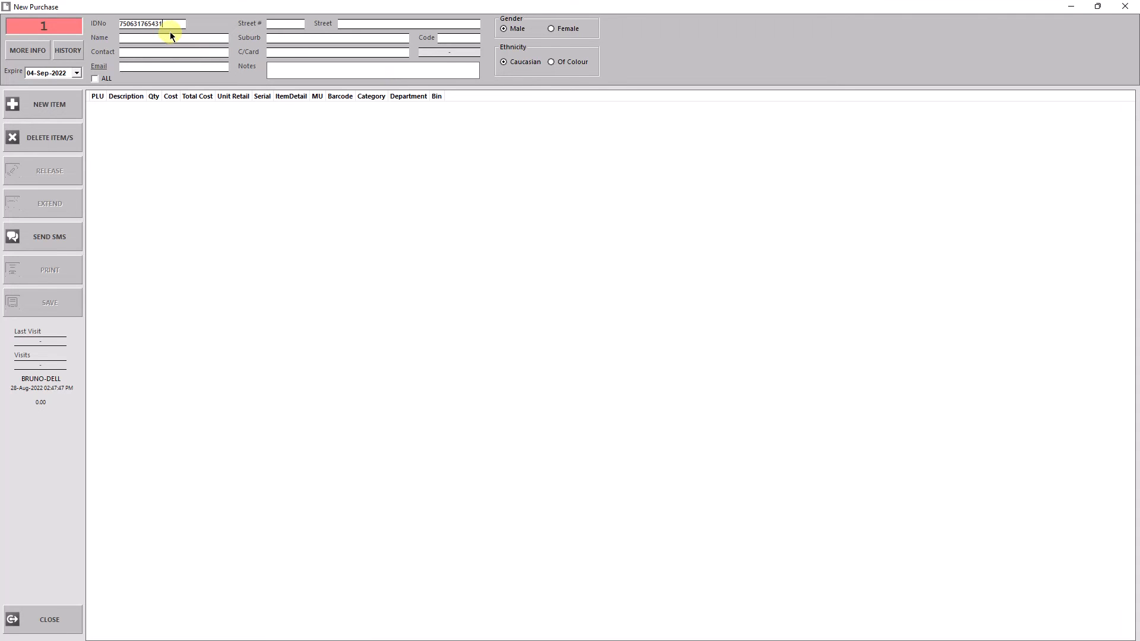
Fill in the client's full name, contact number and e-mail address.
{"action": "left_click", "coordinate": [169, 38]}
{"action": "key", "text": "Tab"}
{"action": "type", "text": "0213564"}
{"action": "left_click", "coordinate": [205, 68]}
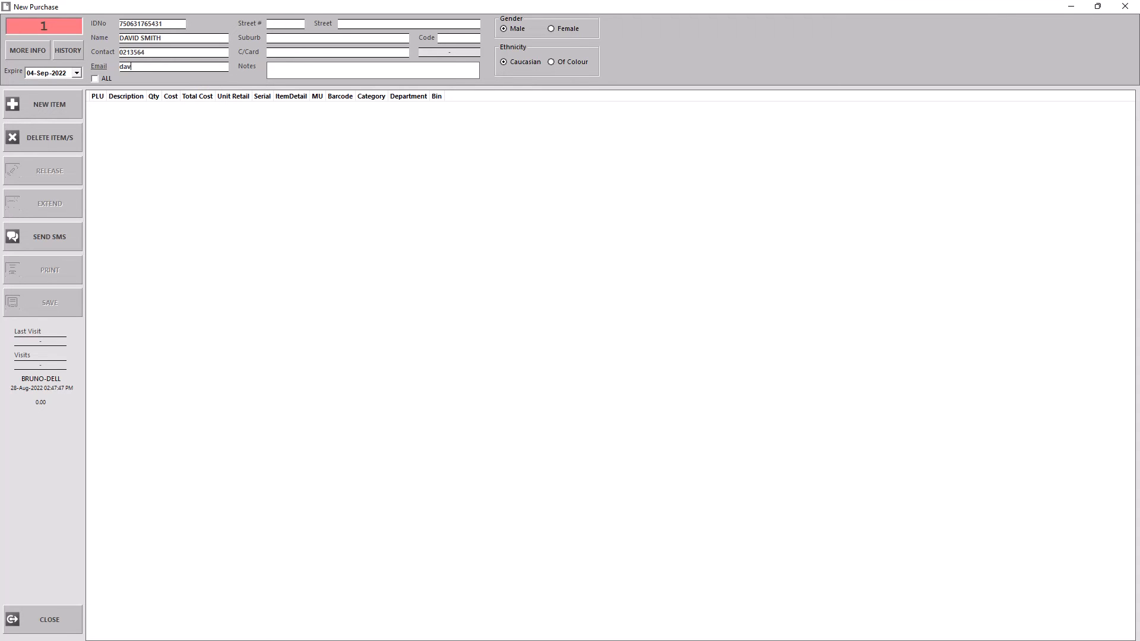
Start a new purchase item with category jewelry, description GOLD RING and detail STONE MISSSING.
{"action": "left_click", "coordinate": [53, 111]}
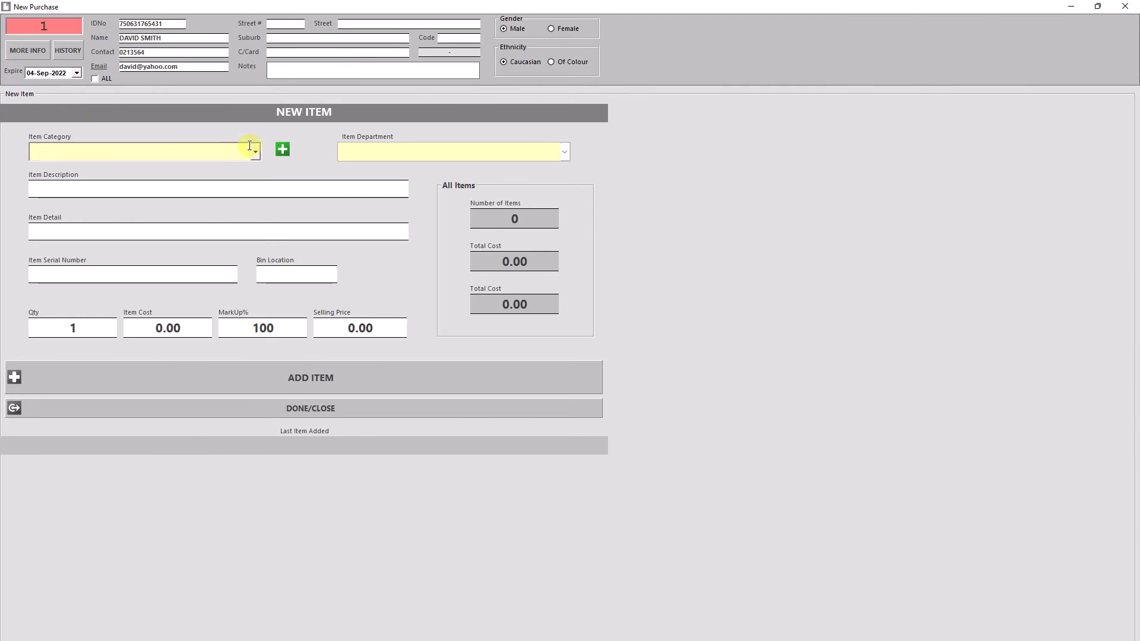
{"action": "type", "text": "jewelry"}
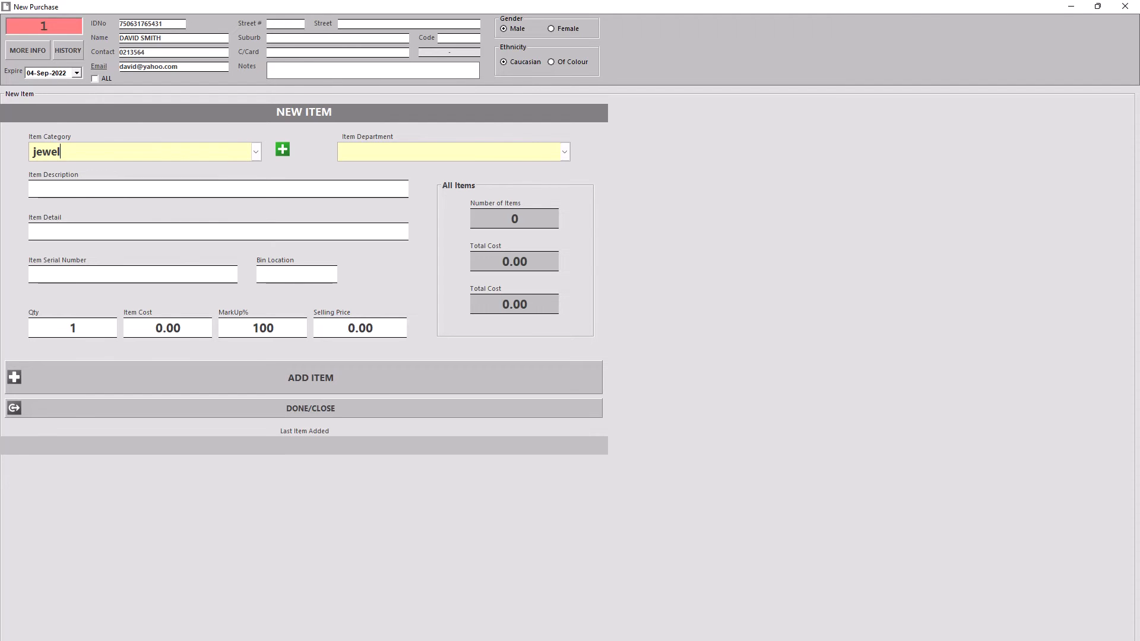
{"action": "left_click", "coordinate": [83, 189]}
{"action": "type", "text": "gold ring"}
{"action": "key", "text": "Tab"}
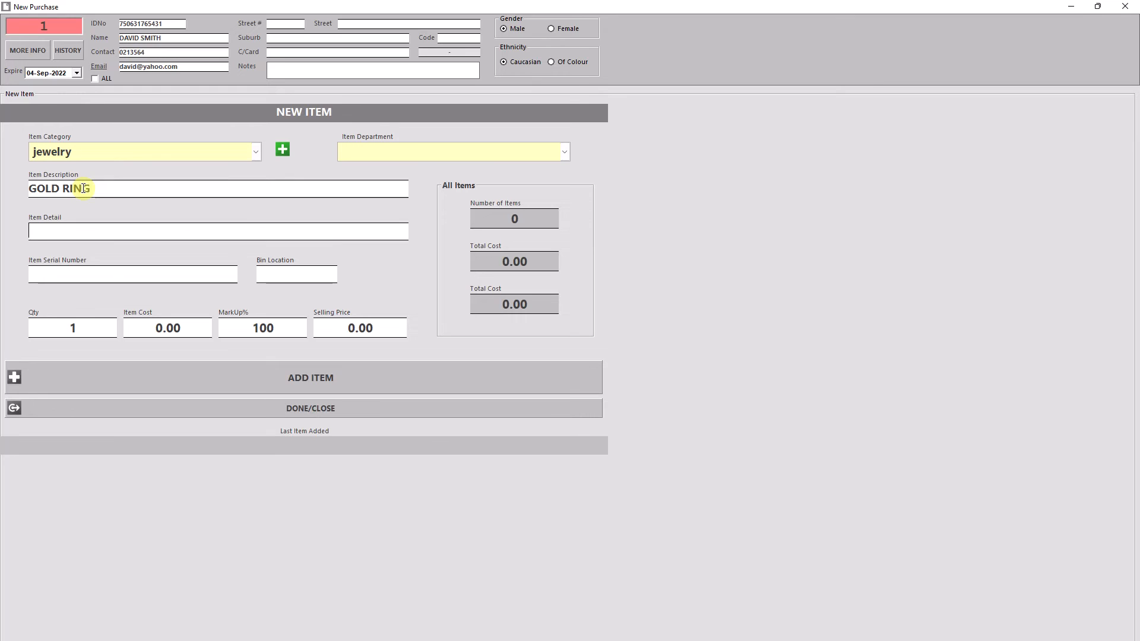
{"action": "type", "text": "stone misssing"}
Set the gold ring's item cost to 500, keep the 100% markup, and add the item to the purchase.
{"action": "left_click", "coordinate": [84, 188]}
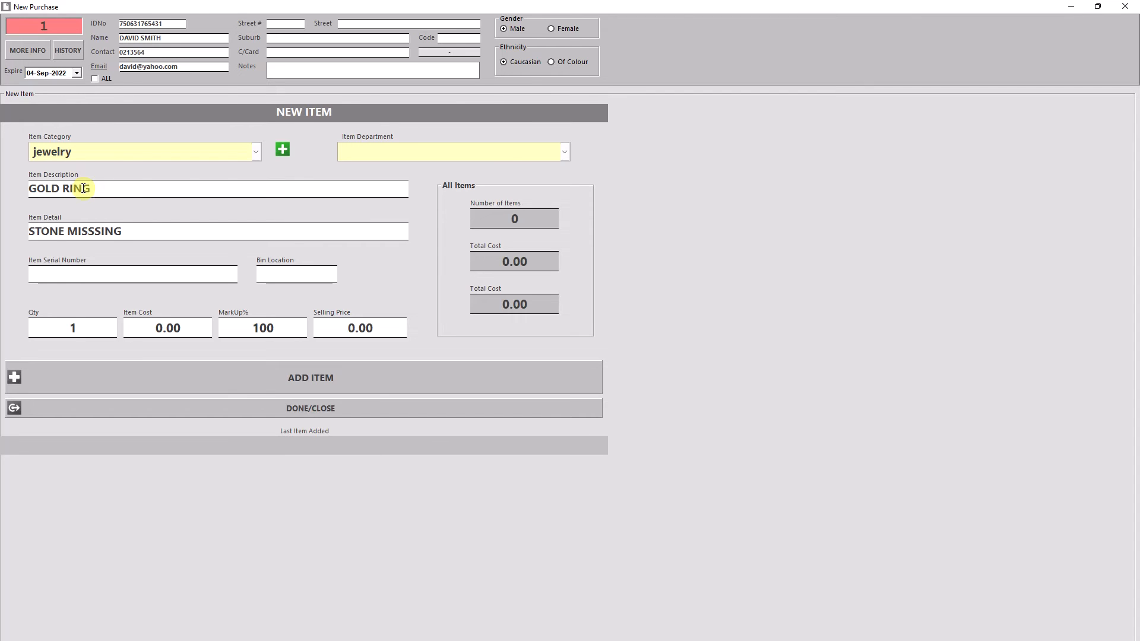
{"action": "key", "text": "Tab"}
{"action": "key", "text": "Tab"}
{"action": "type", "text": "500"}
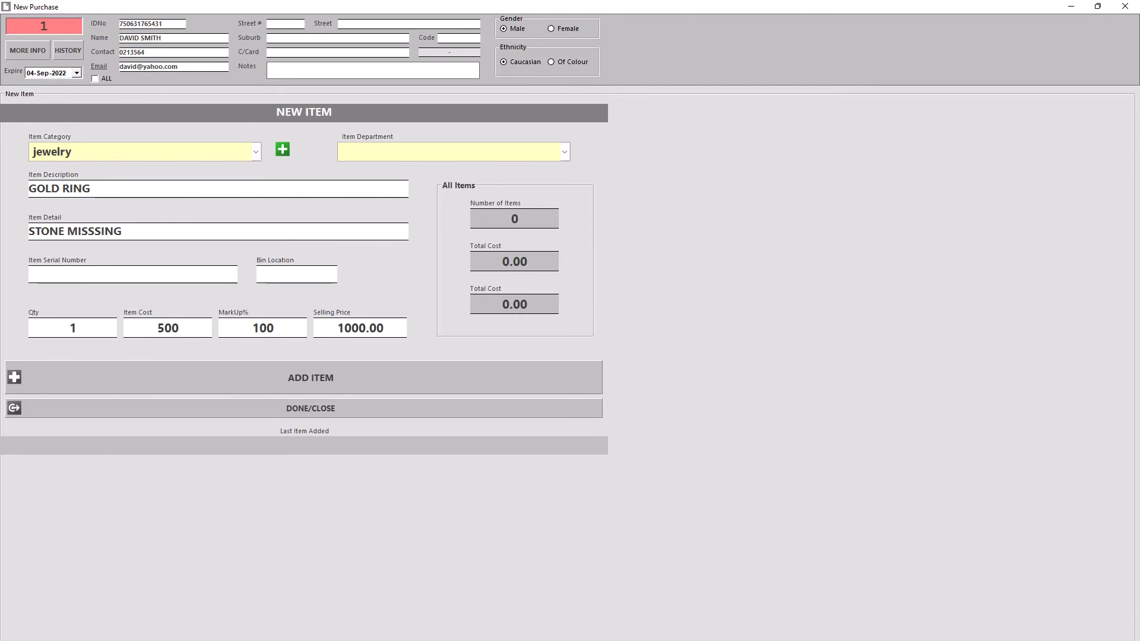
{"action": "key", "text": "Tab"}
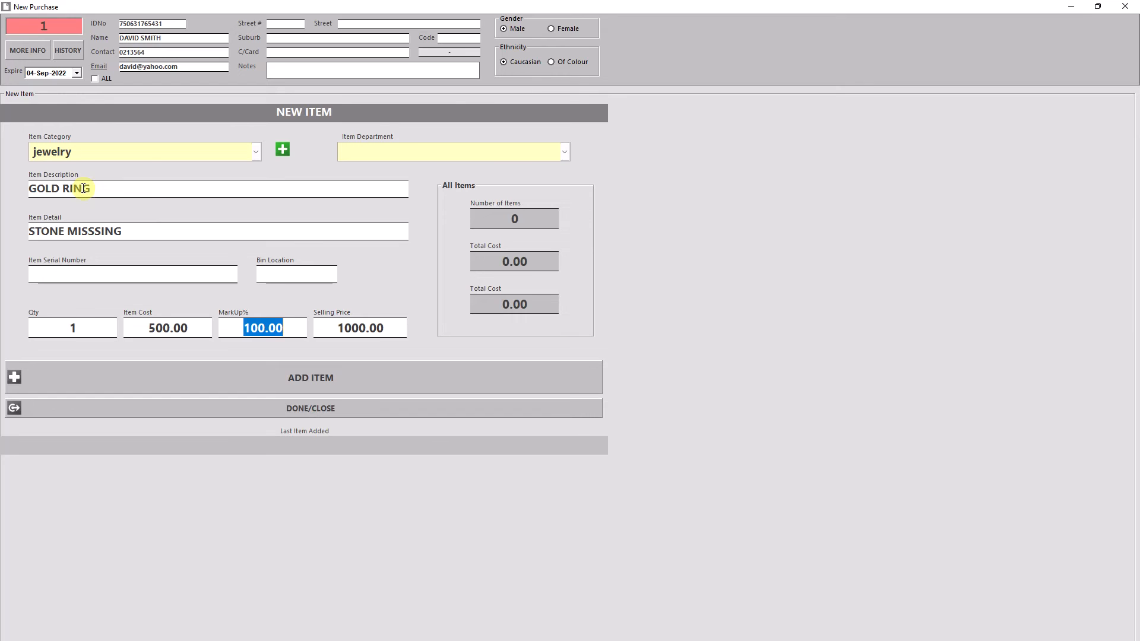
{"action": "key", "text": "Tab"}
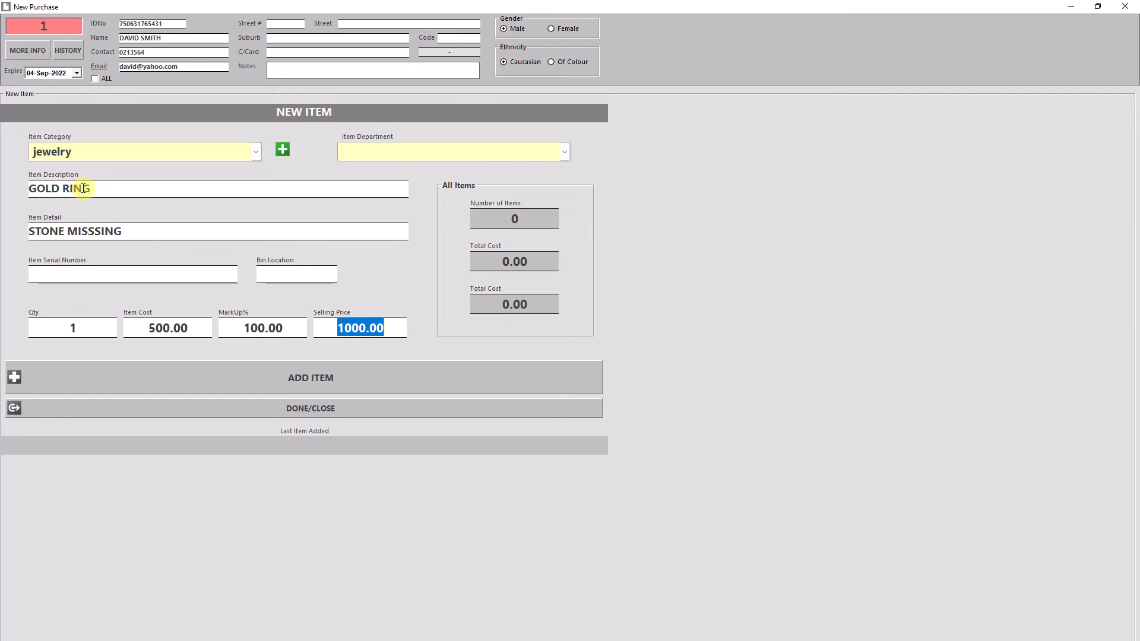
{"action": "key", "text": "Return"}
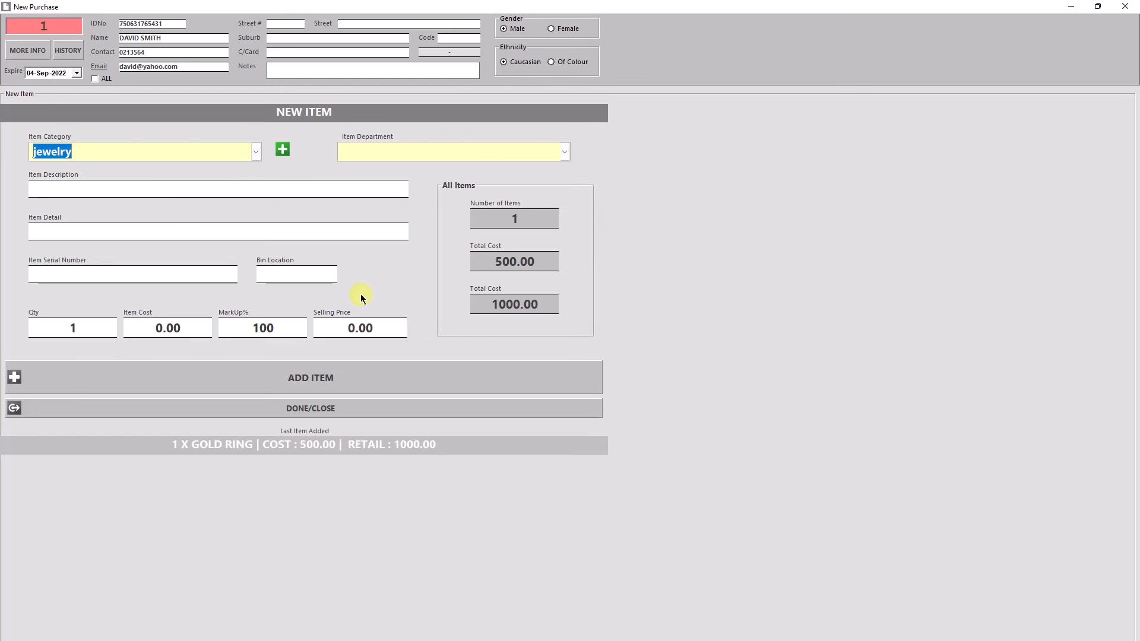
Finish item entry and save the purchase, acknowledging the payout and declining to print.
{"action": "left_click", "coordinate": [325, 411]}
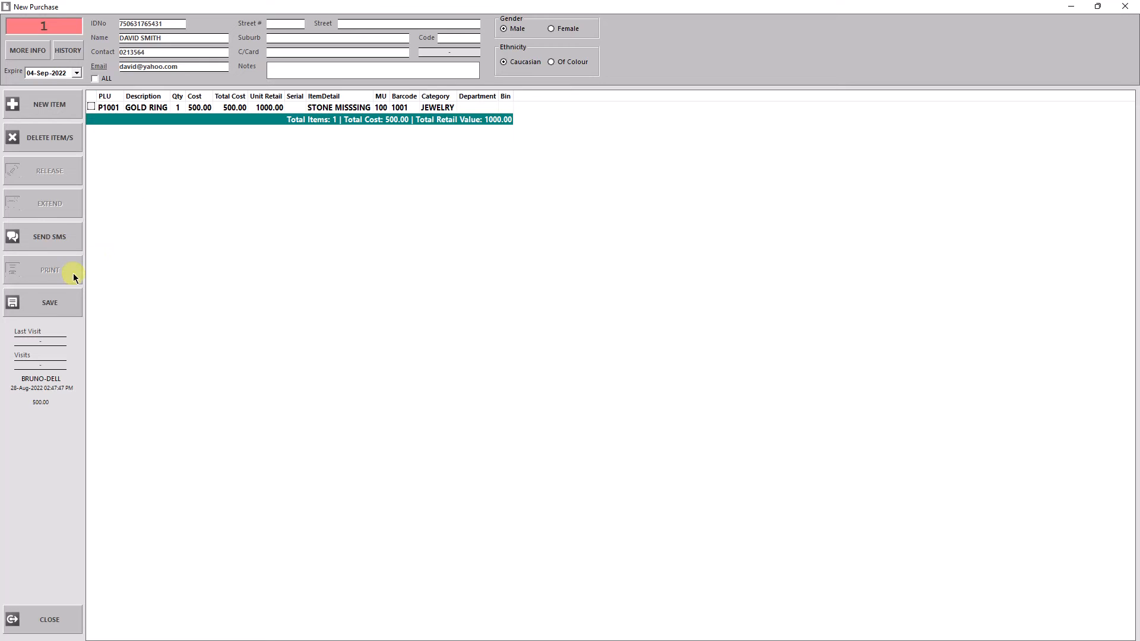
{"action": "left_click", "coordinate": [46, 306]}
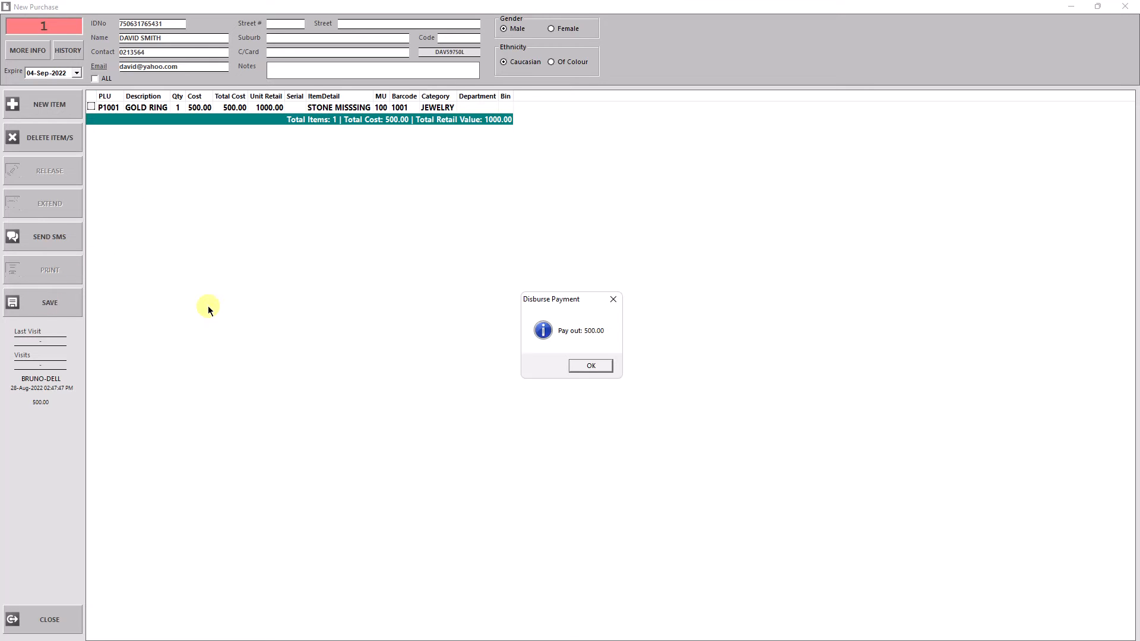
{"action": "left_click", "coordinate": [589, 366]}
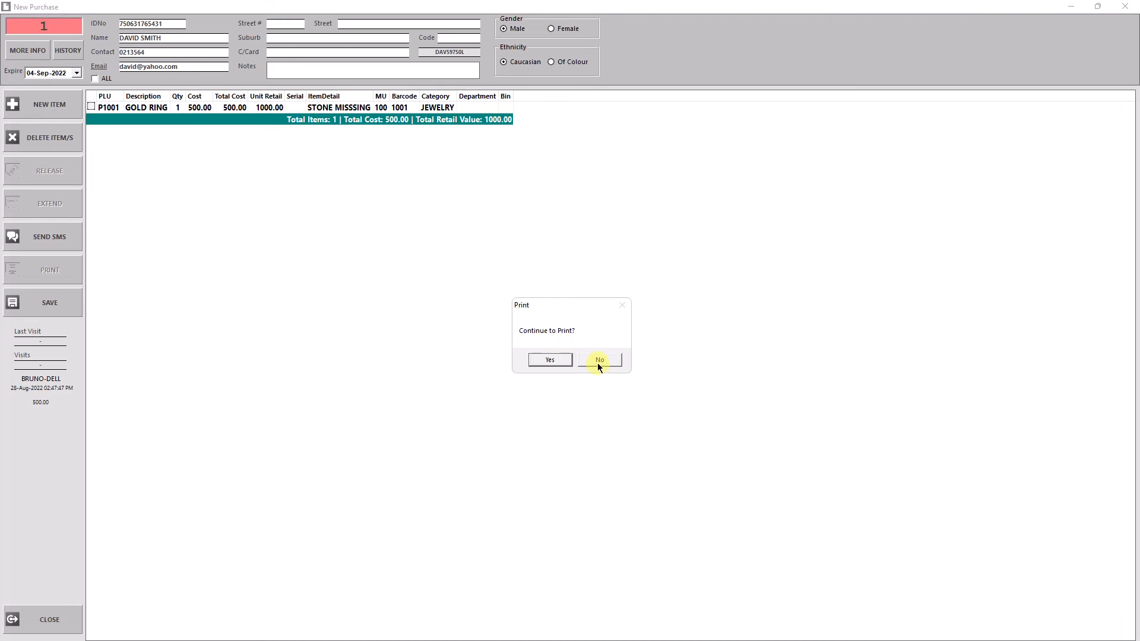
{"action": "left_click", "coordinate": [599, 361]}
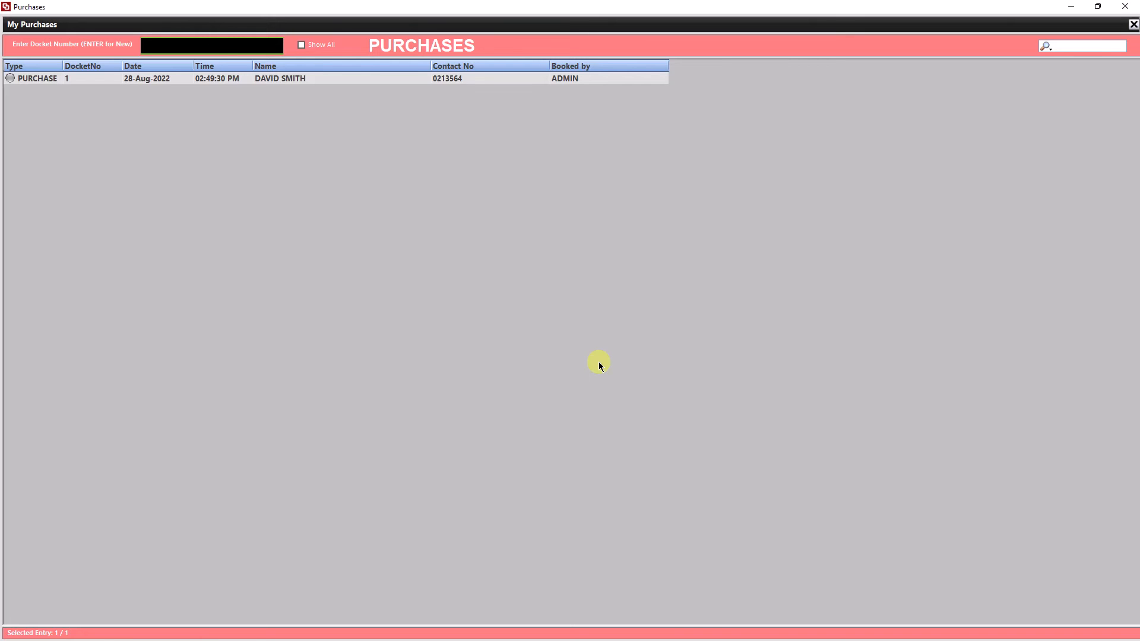
Open purchase docket 1 and release its selected gold ring for transfer to stock.
{"action": "double_click", "coordinate": [298, 80]}
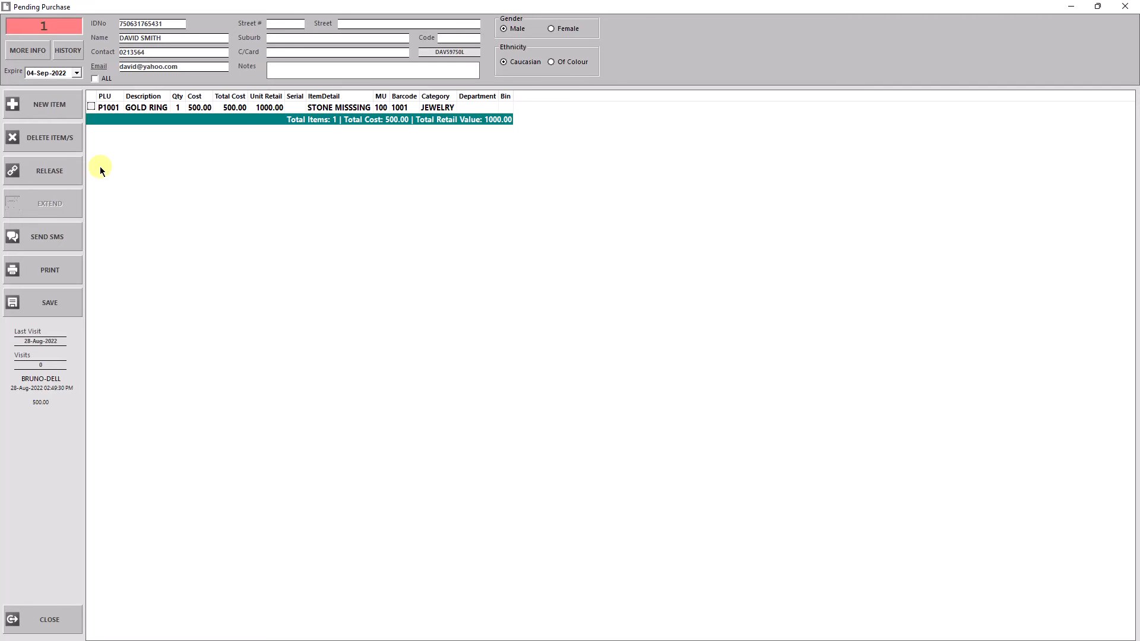
{"action": "left_click", "coordinate": [57, 178]}
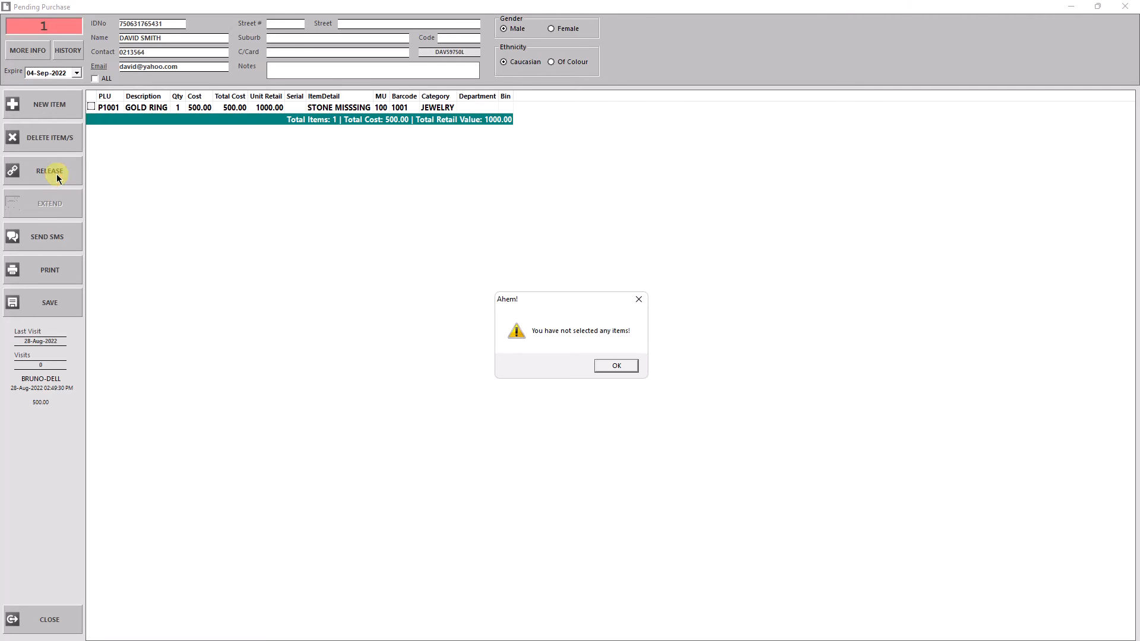
{"action": "left_click", "coordinate": [631, 363]}
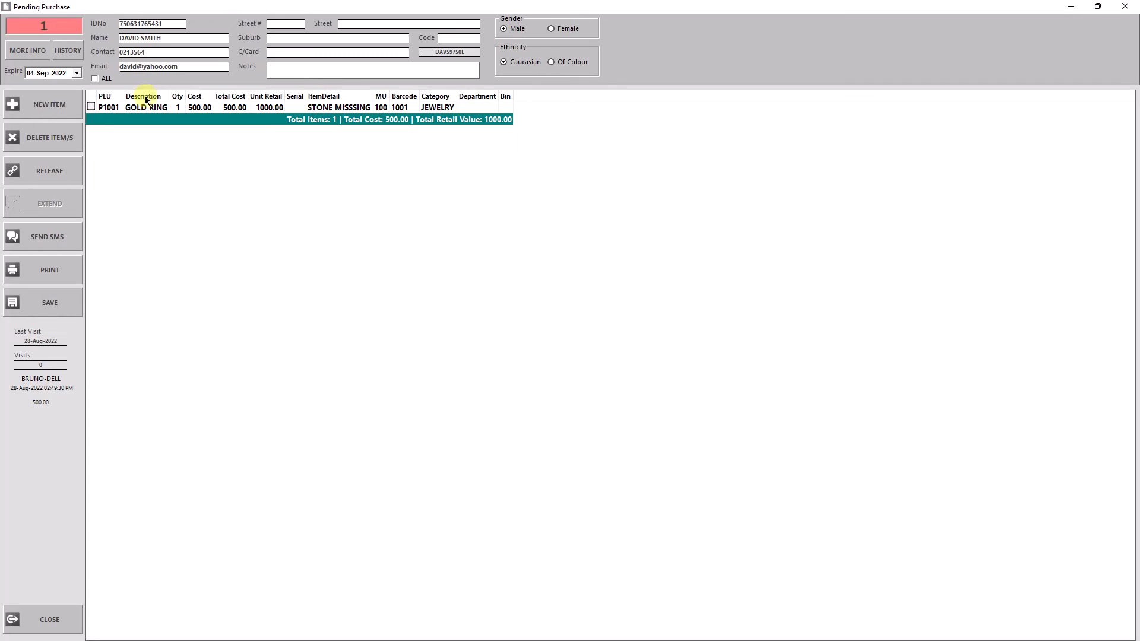
{"action": "left_click", "coordinate": [96, 109]}
{"action": "left_click", "coordinate": [91, 107]}
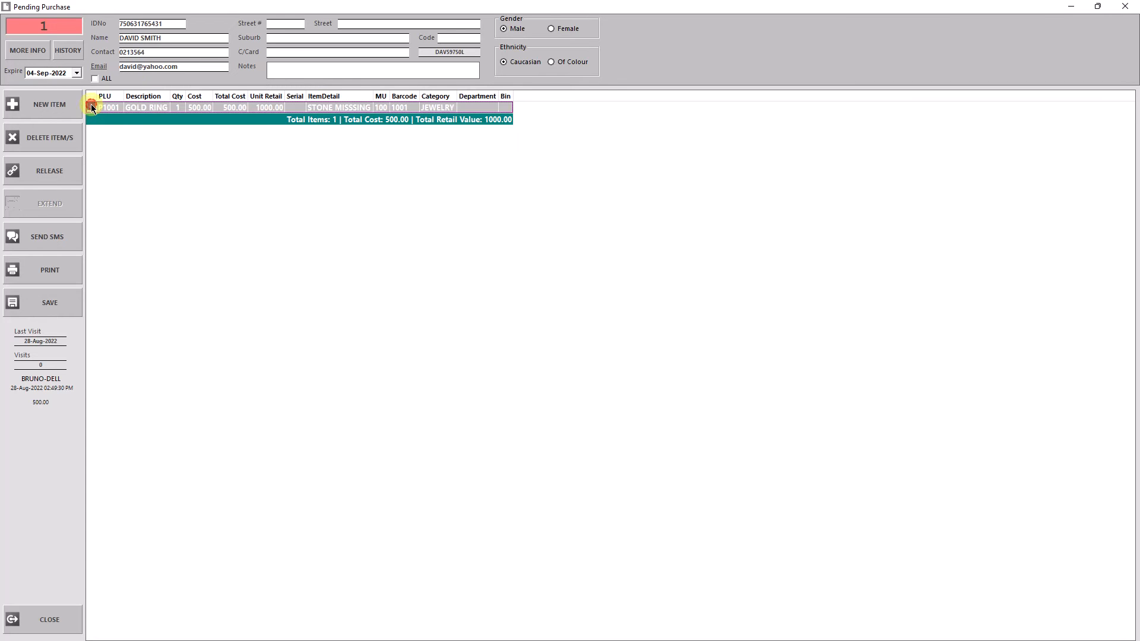
{"action": "left_click", "coordinate": [50, 178]}
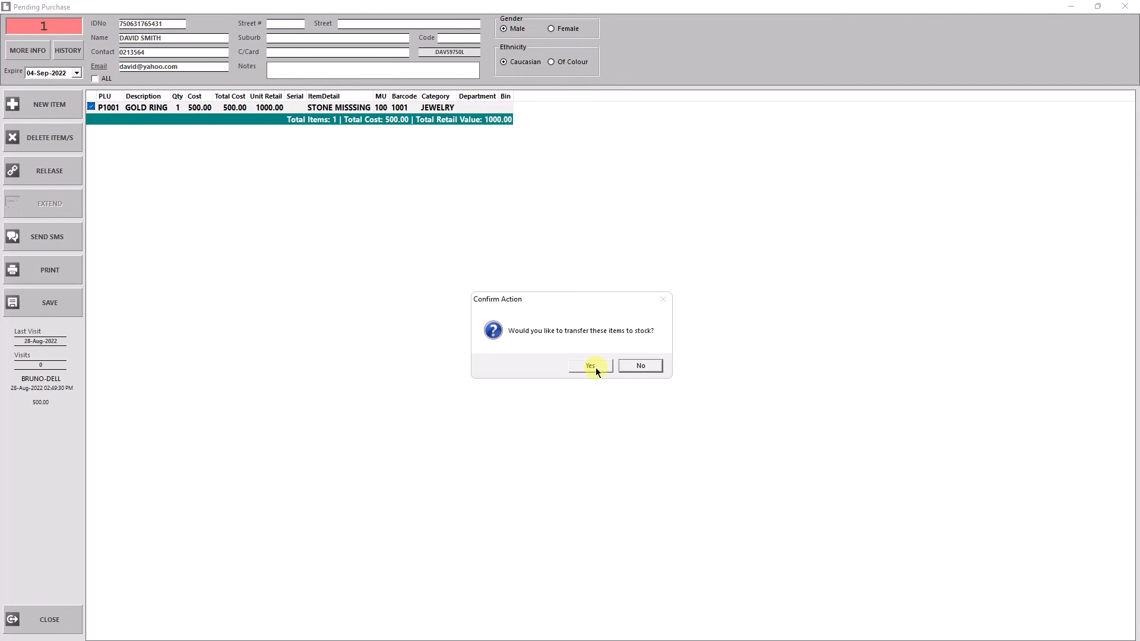
{"action": "left_click", "coordinate": [593, 369]}
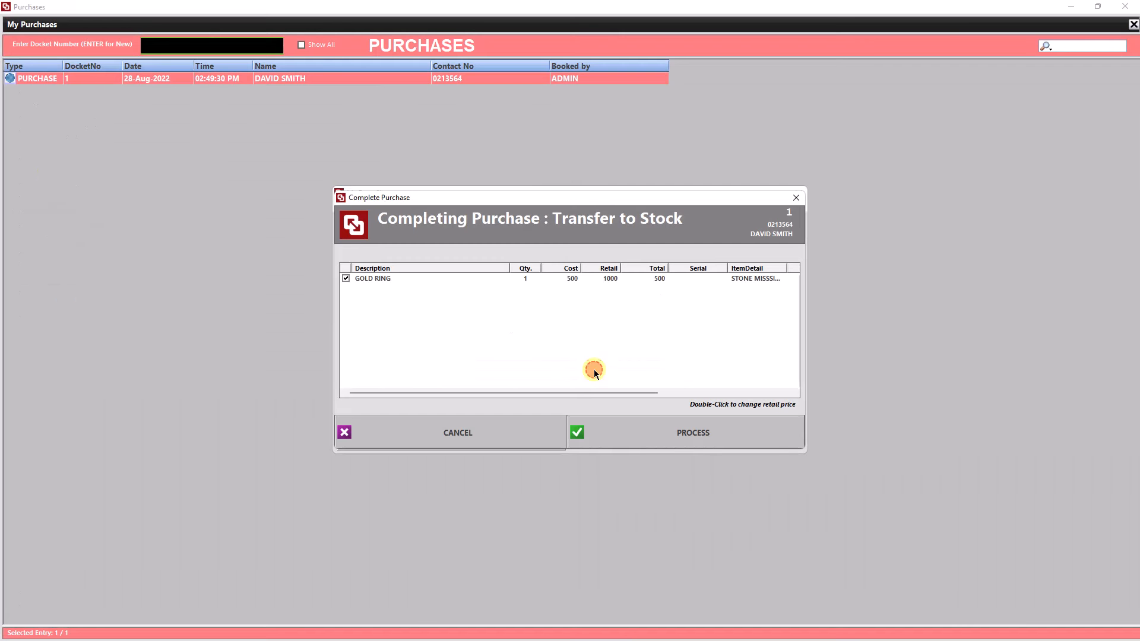
Process the gold ring's stock transfer without printing barcode labels, then close the transferred stock listing and the pawnshop module.
{"action": "left_click", "coordinate": [700, 432]}
{"action": "left_click", "coordinate": [640, 365]}
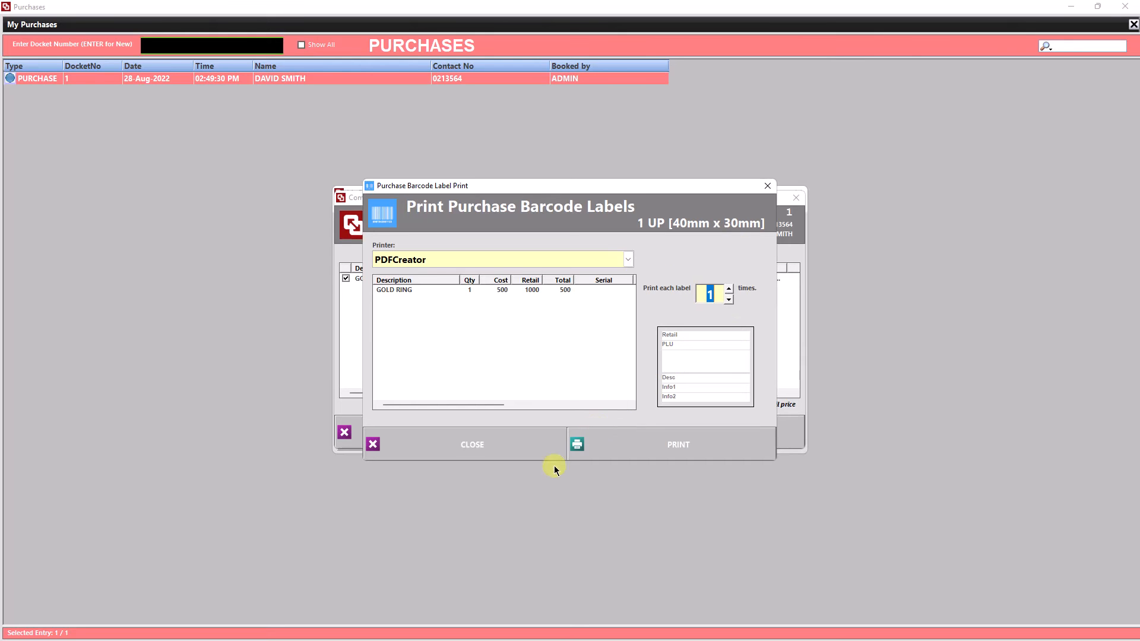
{"action": "left_click", "coordinate": [506, 449]}
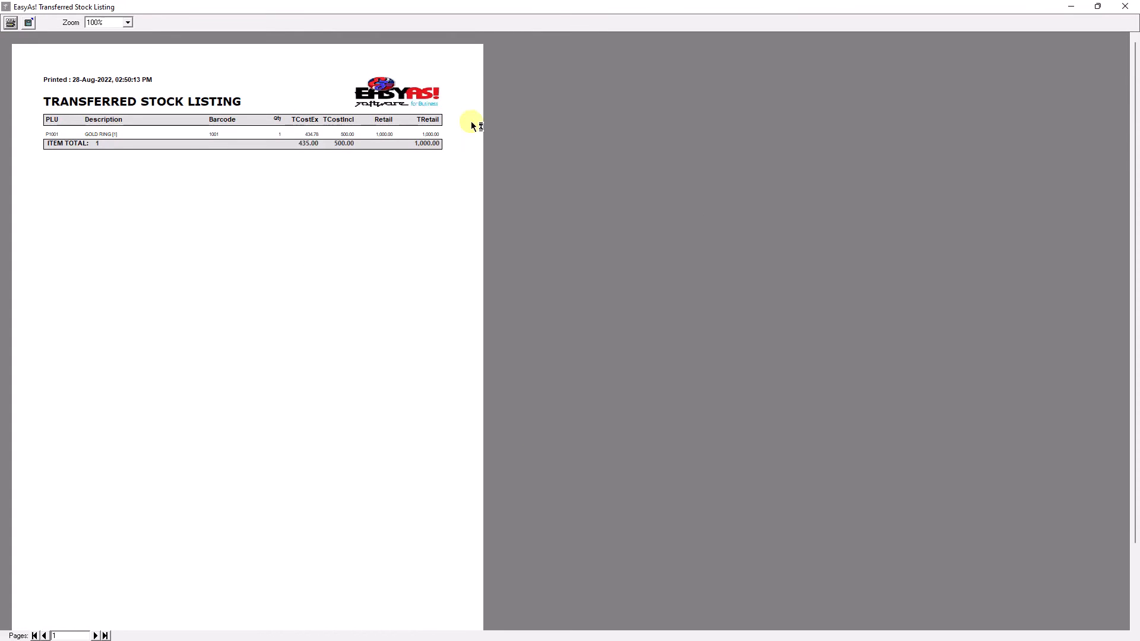
{"action": "left_click", "coordinate": [1132, 8]}
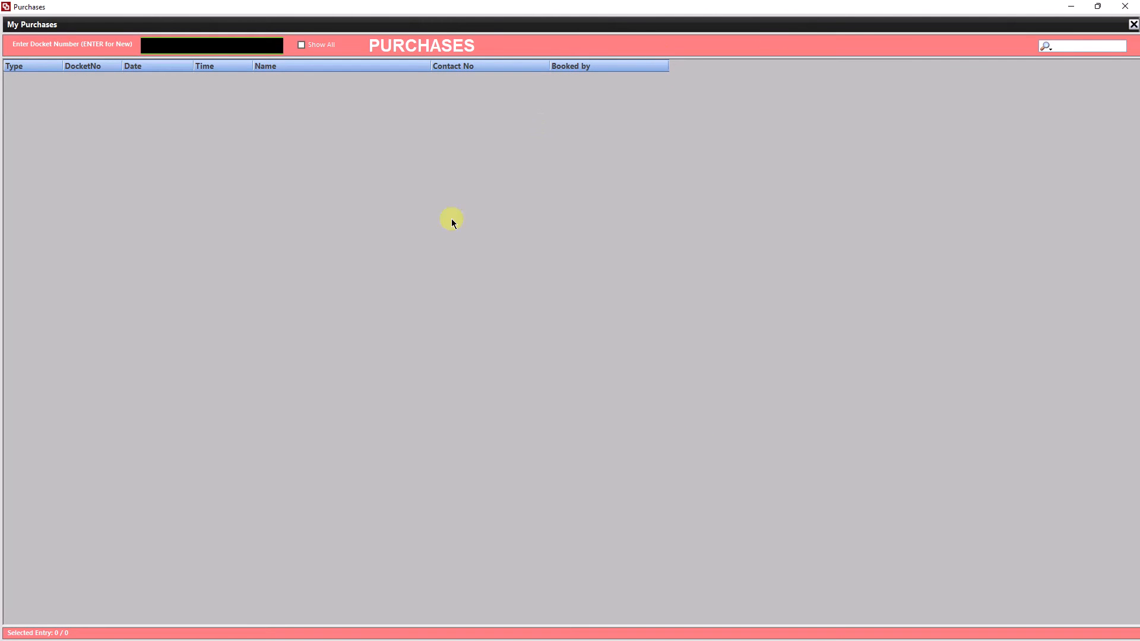
{"action": "left_click", "coordinate": [1124, 7]}
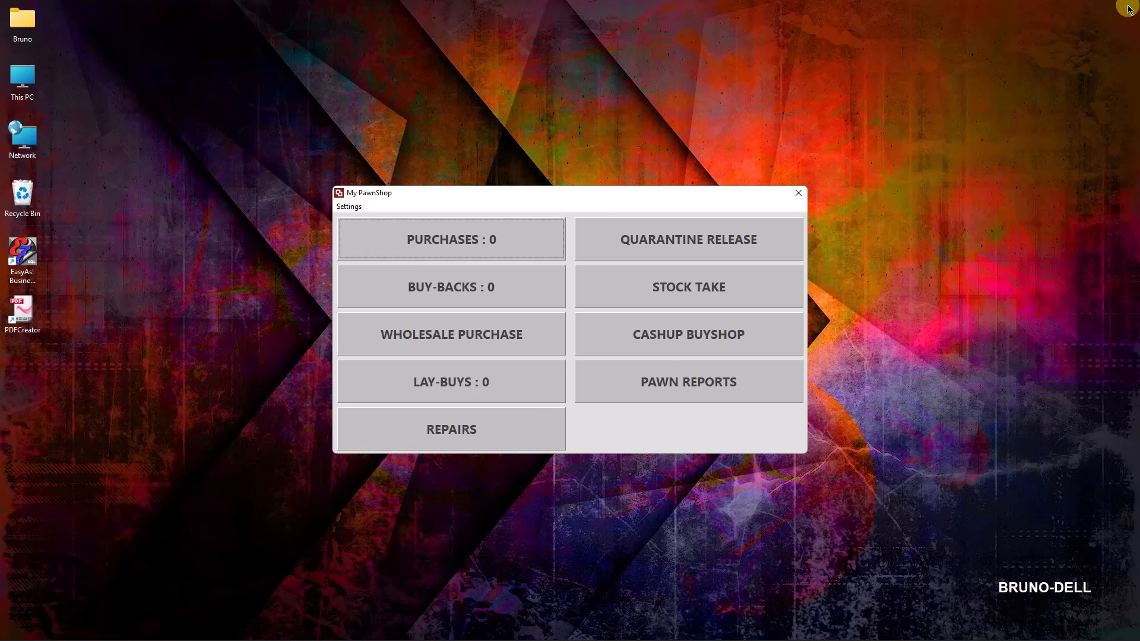
{"action": "left_click", "coordinate": [799, 193]}
Search Stock Master for "ring" and review the gold ring's product profile and purchase information without editing it.
{"action": "left_click", "coordinate": [650, 177]}
{"action": "left_click", "coordinate": [649, 177]}
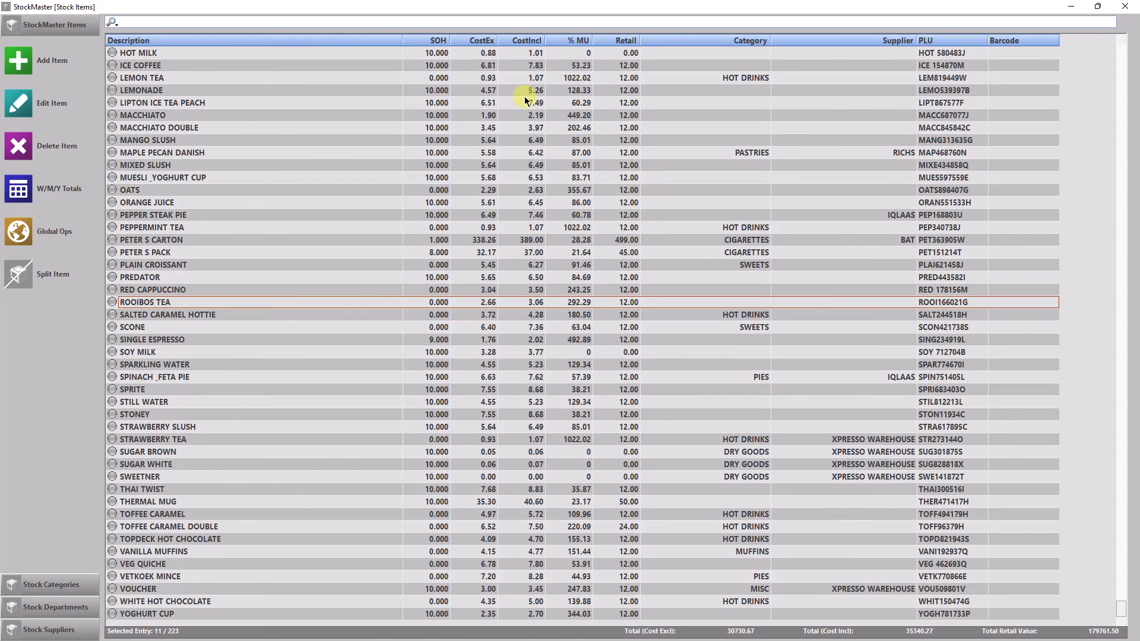
{"action": "left_click", "coordinate": [348, 22]}
{"action": "type", "text": "ring"}
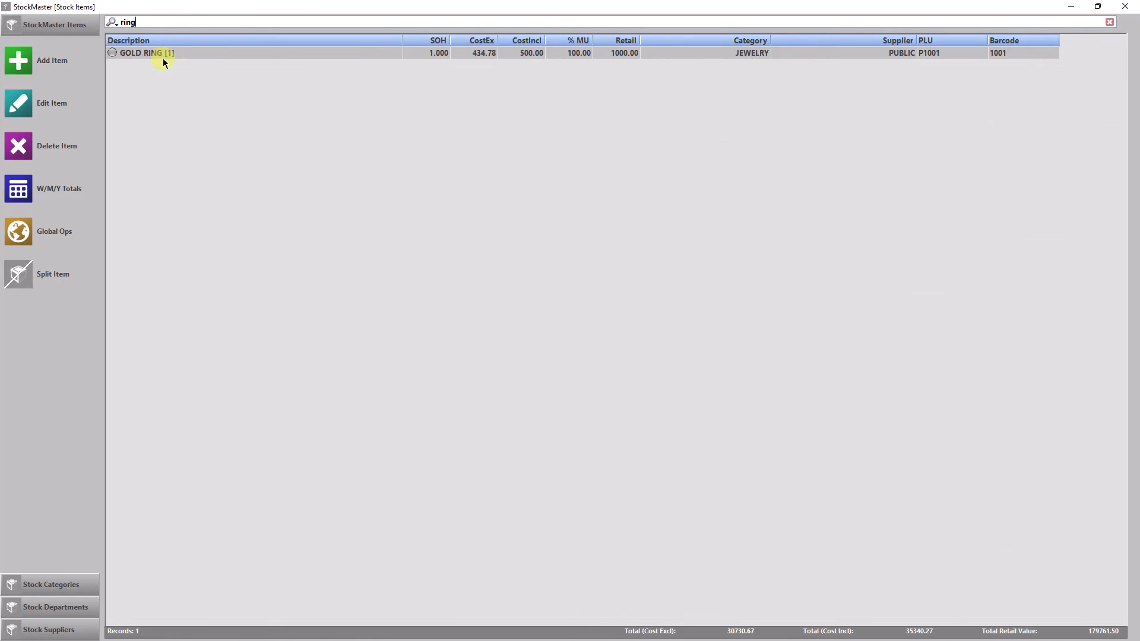
{"action": "double_click", "coordinate": [159, 56]}
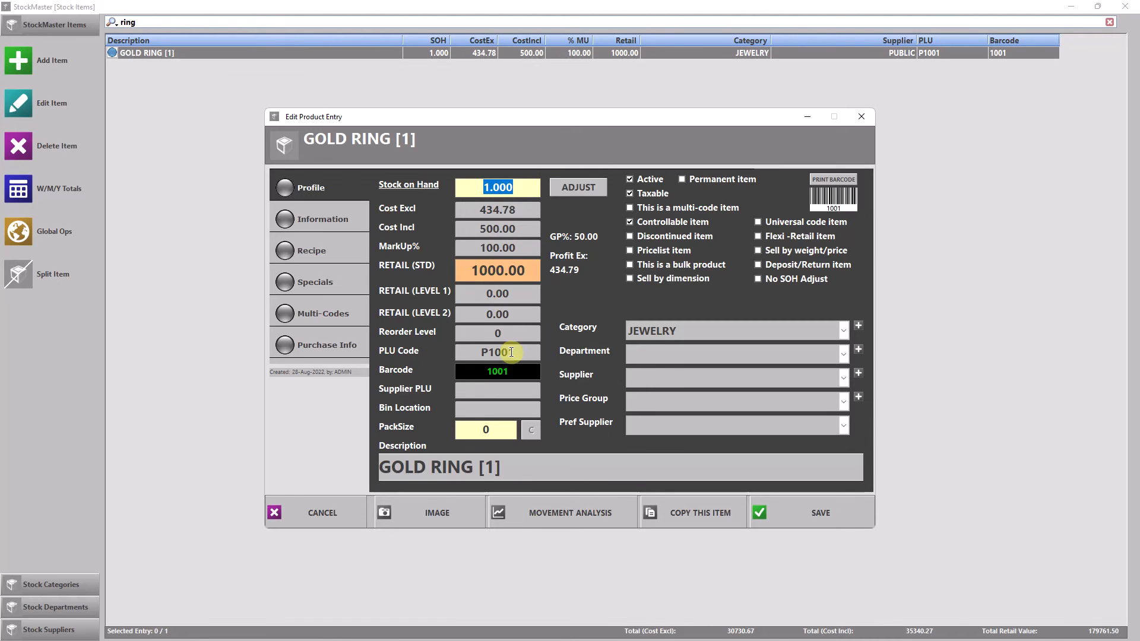
{"action": "left_click", "coordinate": [333, 344]}
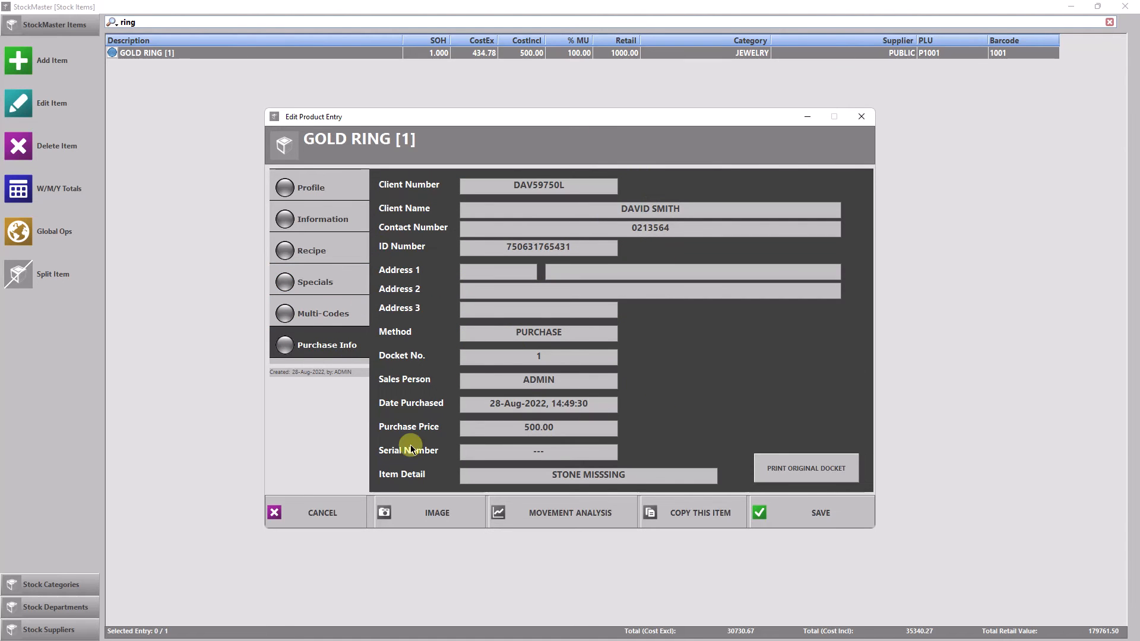
{"action": "left_click", "coordinate": [335, 515]}
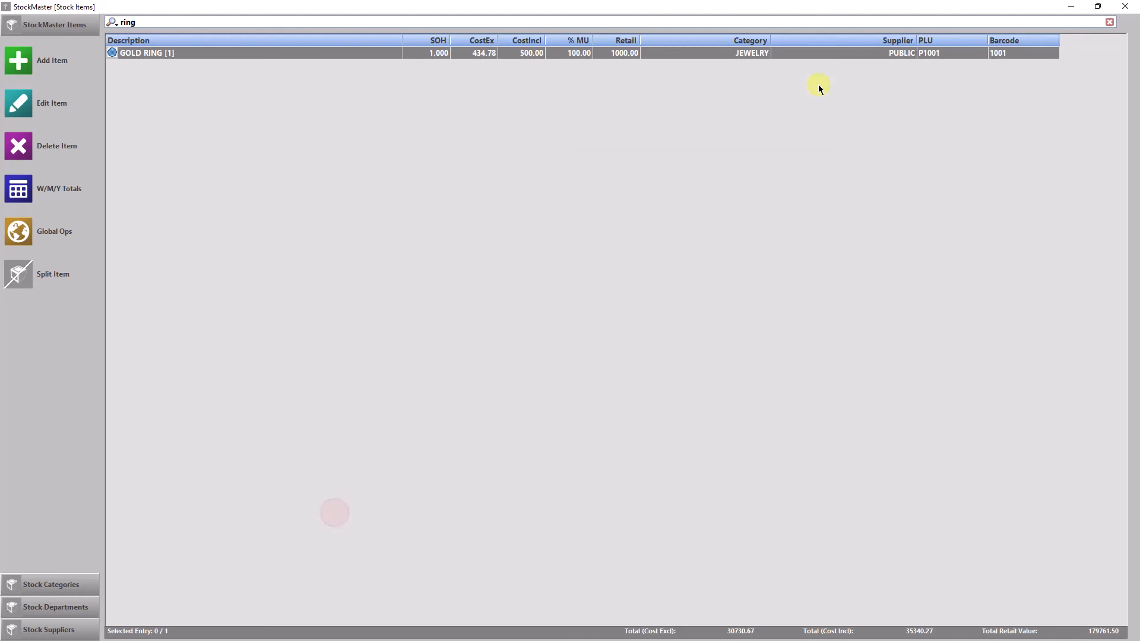
{"action": "left_click", "coordinate": [1124, 6]}
Start a point-of-sale cash sale and add one GOLD RING [1] at 1000.00.
{"action": "left_click", "coordinate": [383, 202]}
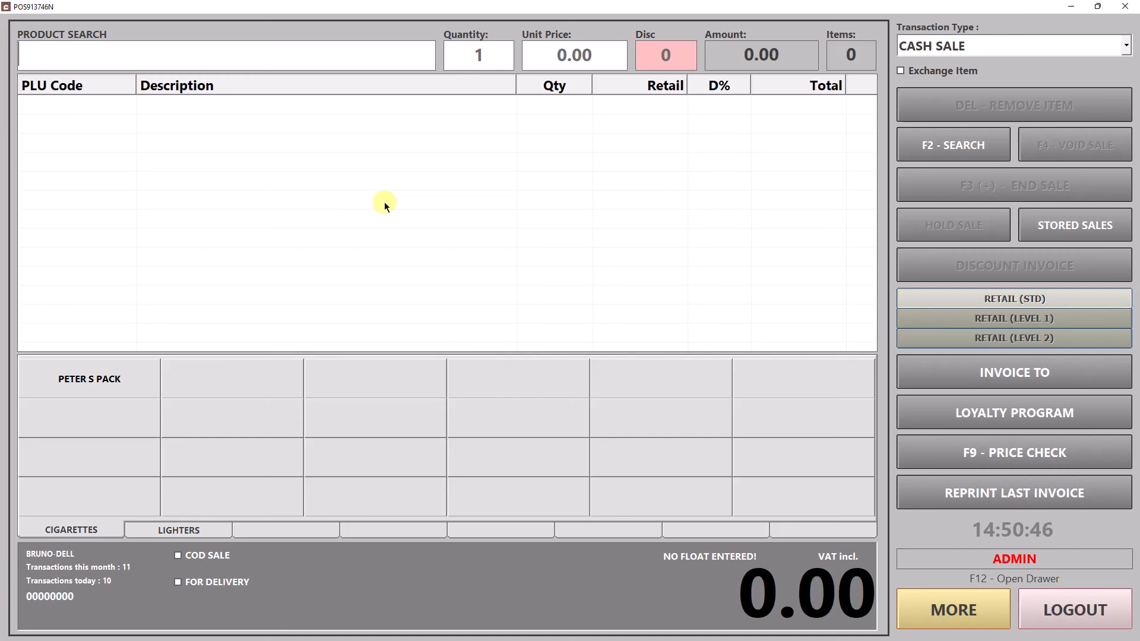
{"action": "type", "text": "r"}
{"action": "type", "text": "g"}
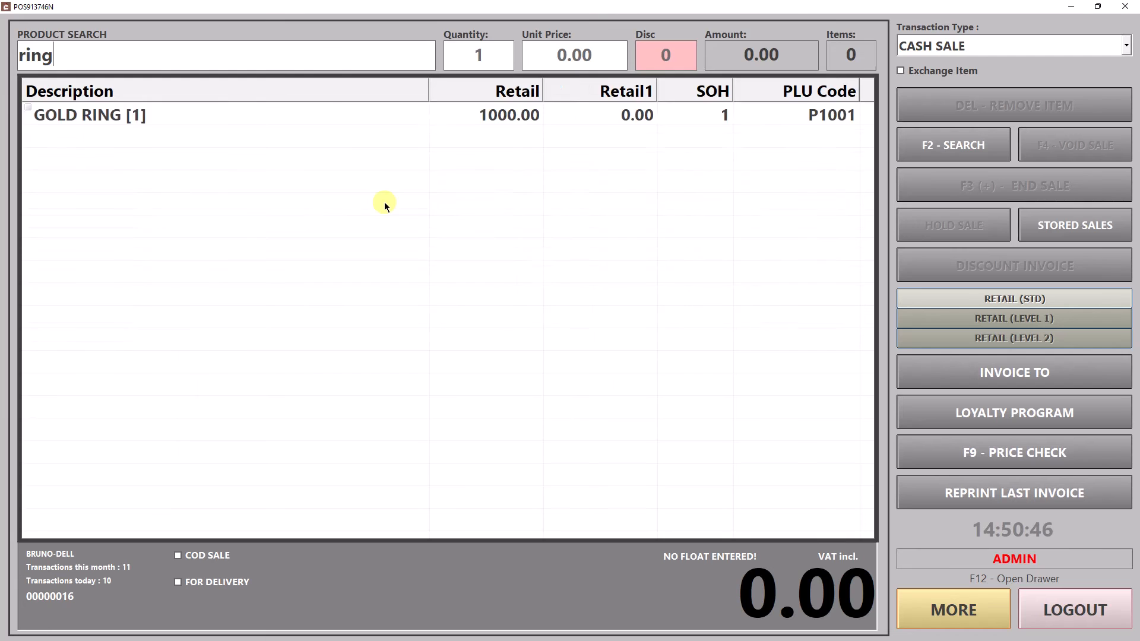
{"action": "key", "text": "Down"}
{"action": "key", "text": "Return"}
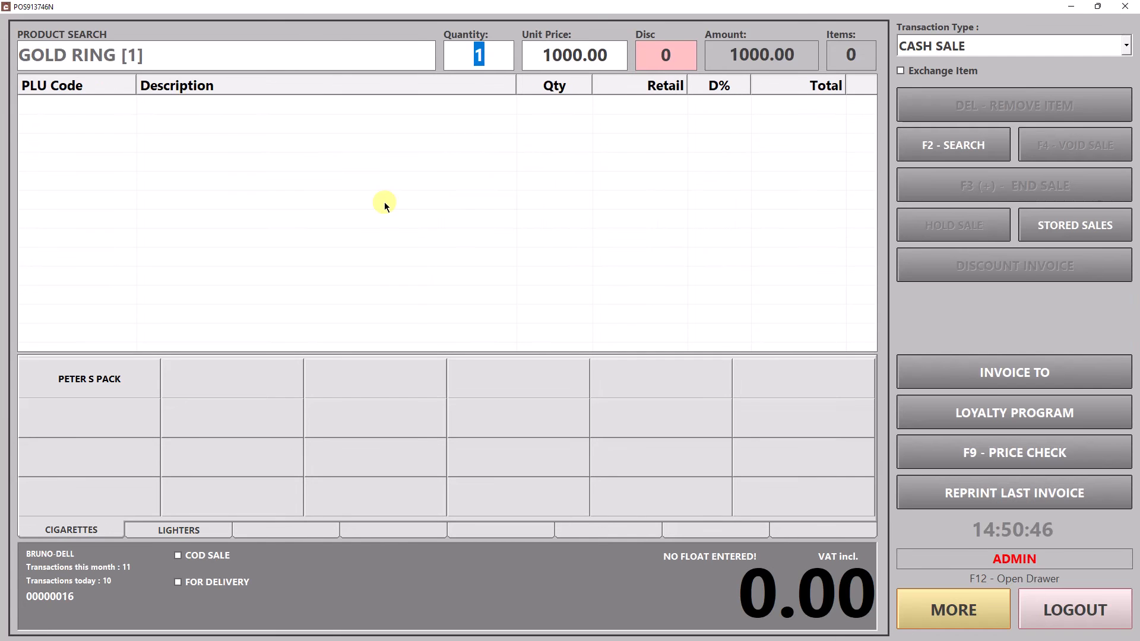
{"action": "key", "text": "Return"}
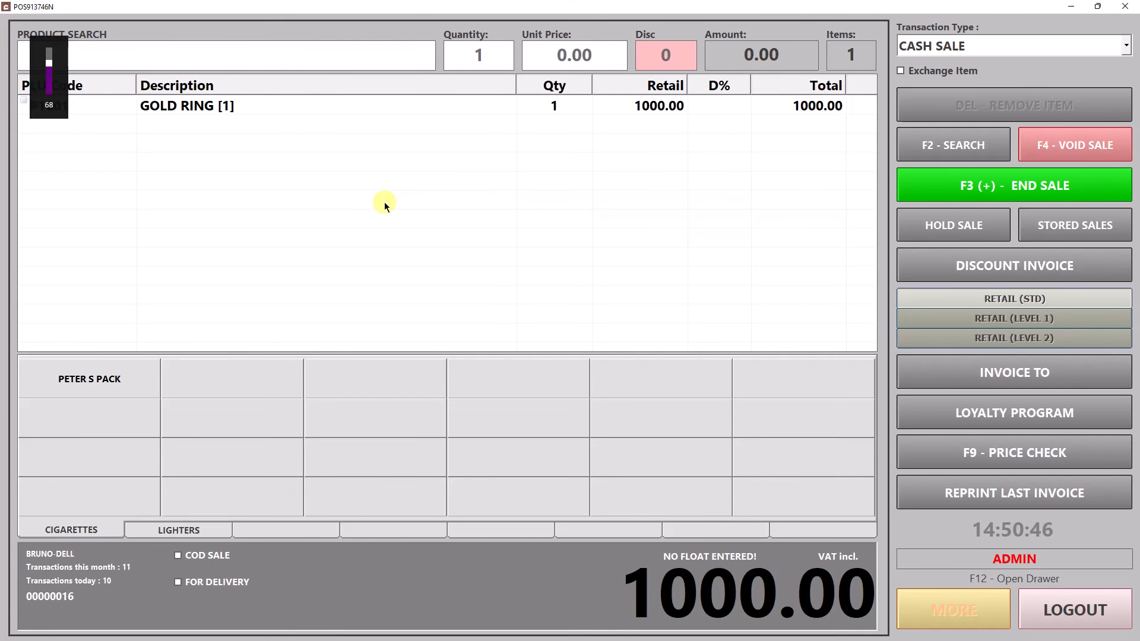
End the gold ring sale with 1000.00 in cash, skip printing and log out of the point of sale.
{"action": "key", "text": "F3"}
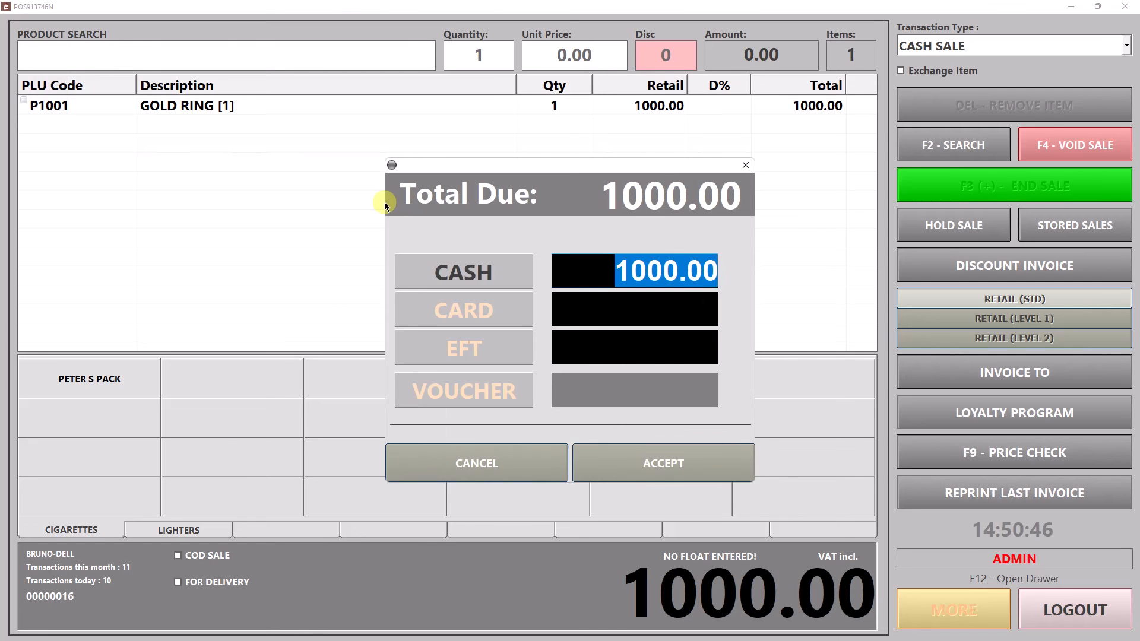
{"action": "left_click", "coordinate": [648, 464]}
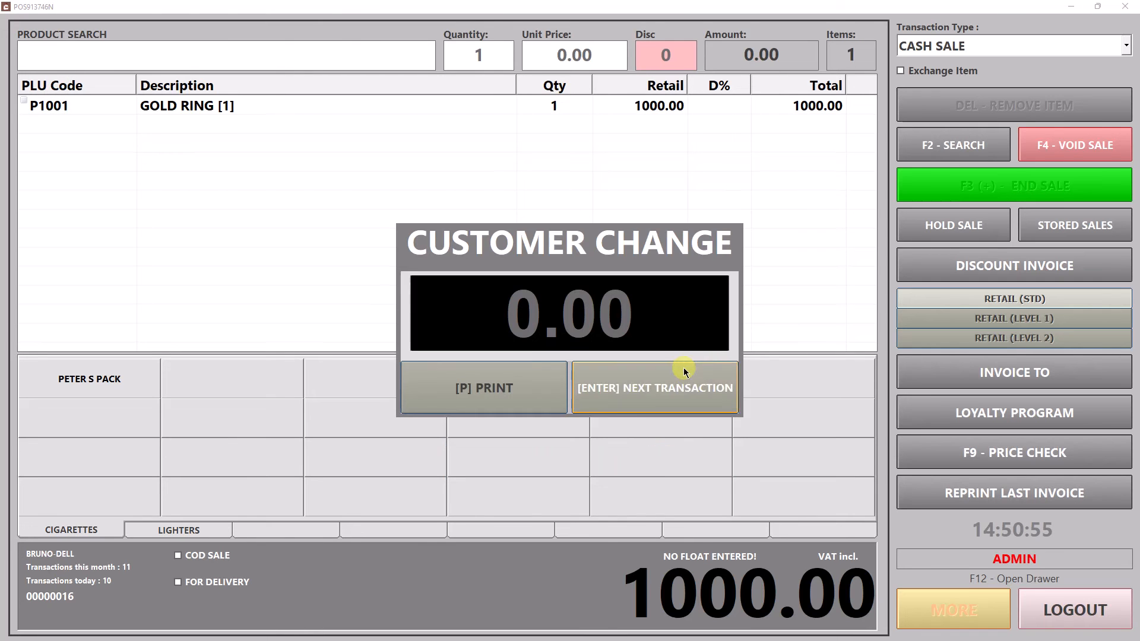
{"action": "left_click", "coordinate": [643, 396]}
{"action": "left_click", "coordinate": [1081, 608]}
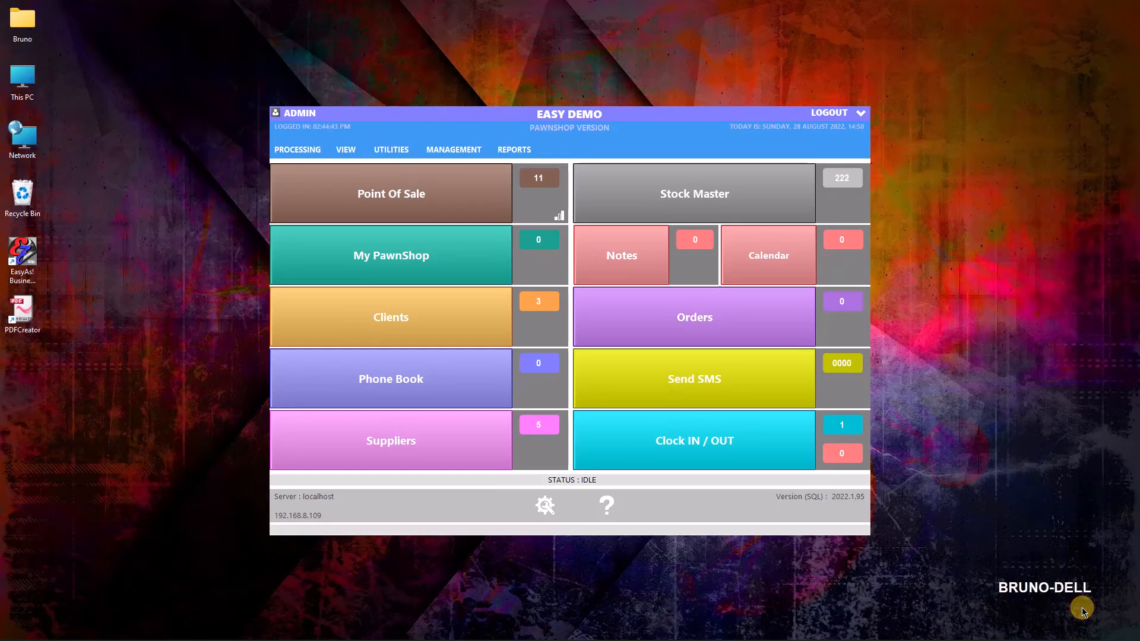
Check Stock Master for "ring" after the sale and close the stock list.
{"action": "left_click", "coordinate": [749, 196]}
{"action": "type", "text": "ring"}
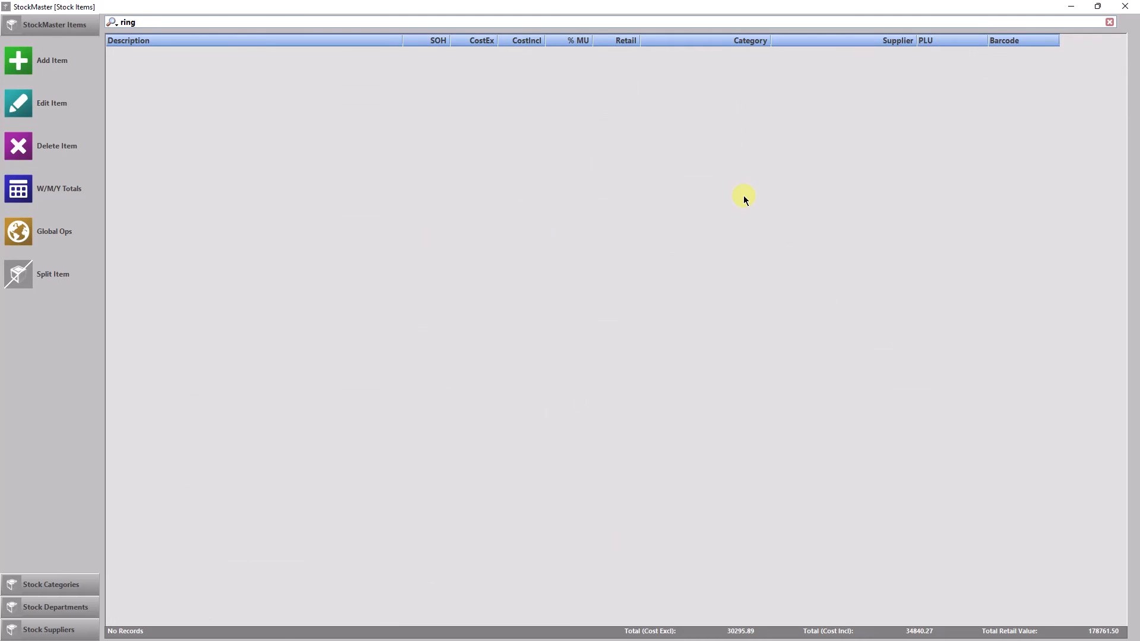
{"action": "left_click", "coordinate": [1124, 6]}
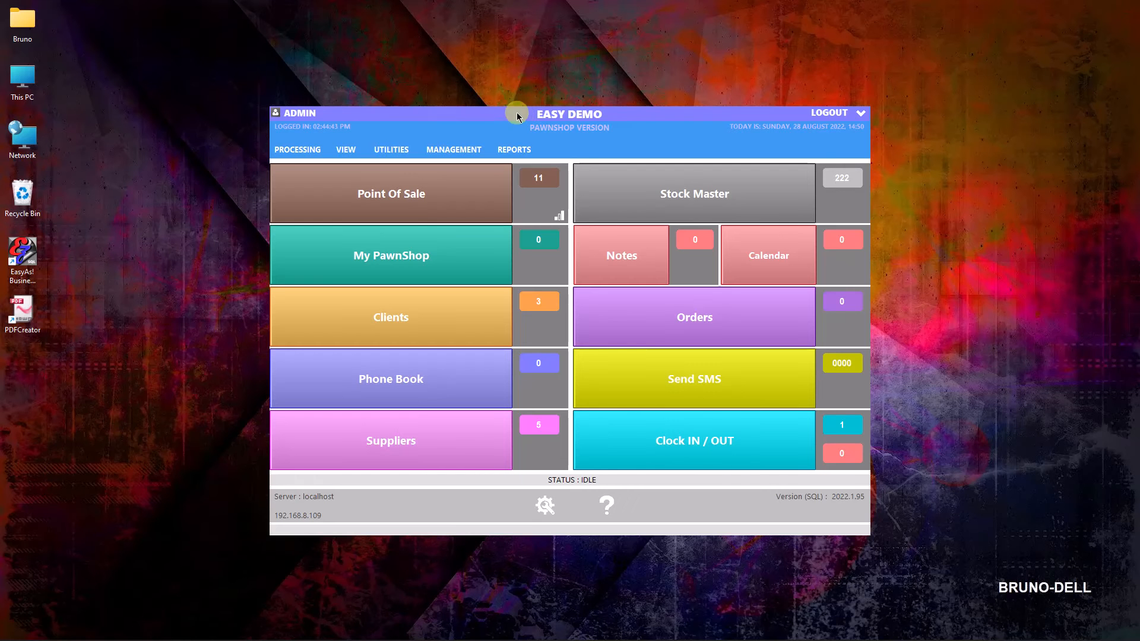
Review the gold ring's invoice in the Daily Totals item sales, then close the report.
{"action": "left_click", "coordinate": [460, 150]}
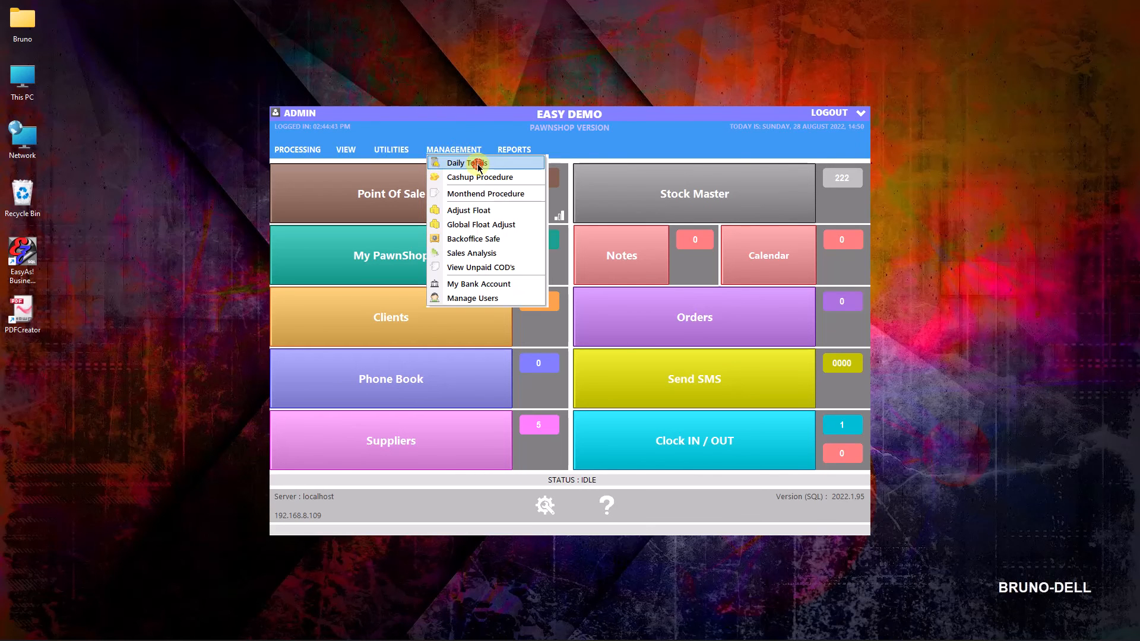
{"action": "left_click", "coordinate": [469, 161]}
{"action": "left_click", "coordinate": [167, 94]}
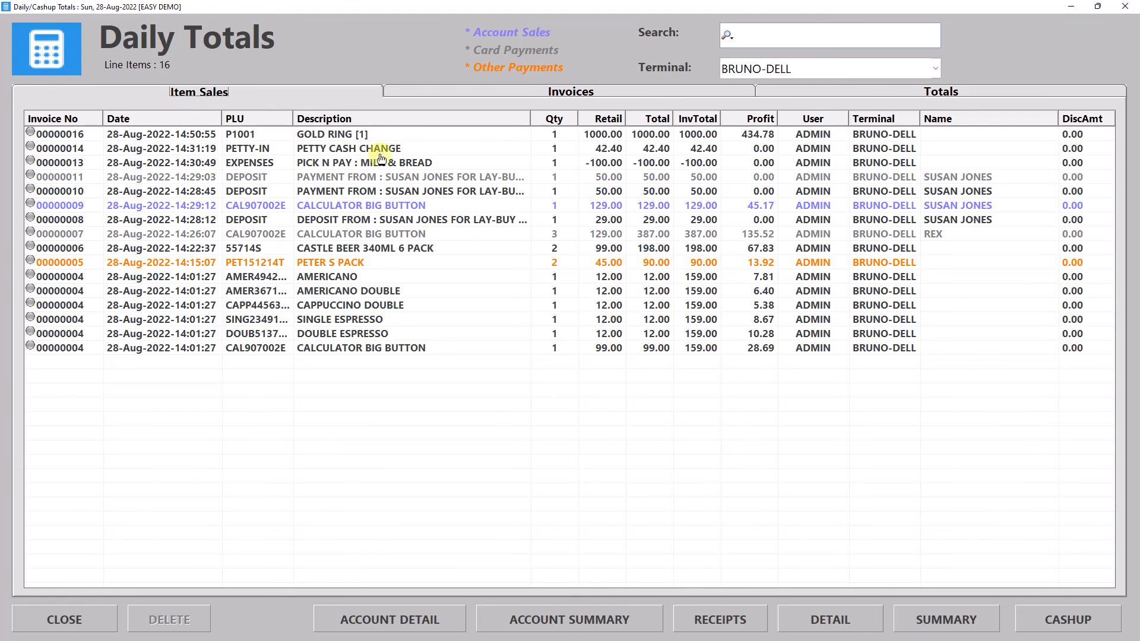
{"action": "double_click", "coordinate": [356, 135]}
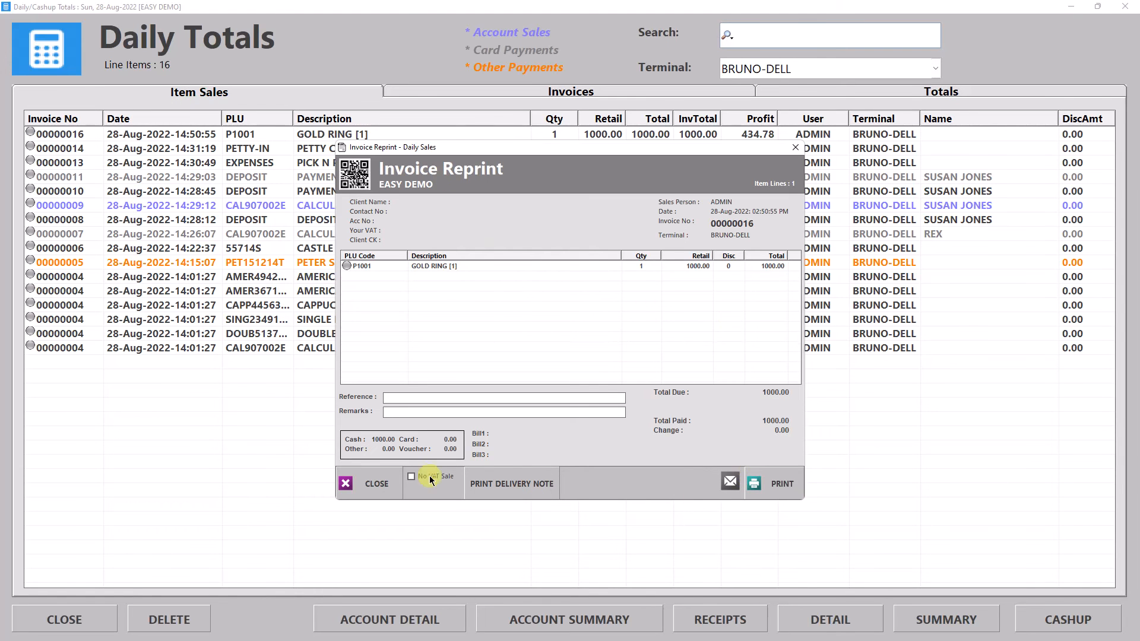
{"action": "left_click", "coordinate": [381, 486]}
{"action": "left_click", "coordinate": [1125, 6]}
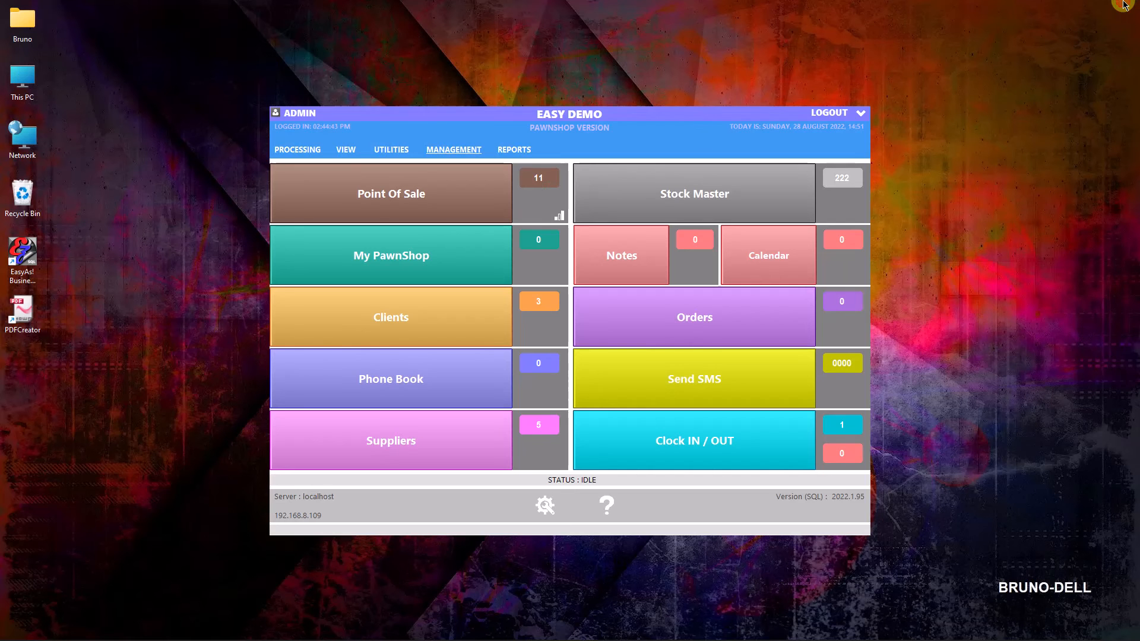
Open the pawnshop module's buy-backs and start a new buy-back docket.
{"action": "left_click", "coordinate": [385, 264]}
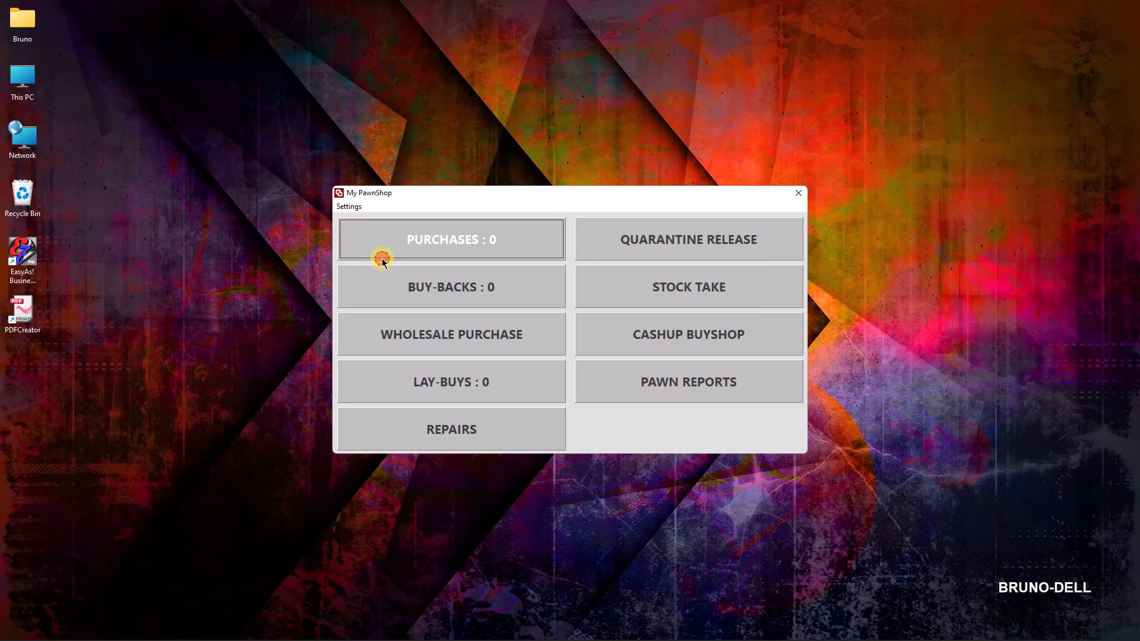
{"action": "left_click", "coordinate": [418, 289]}
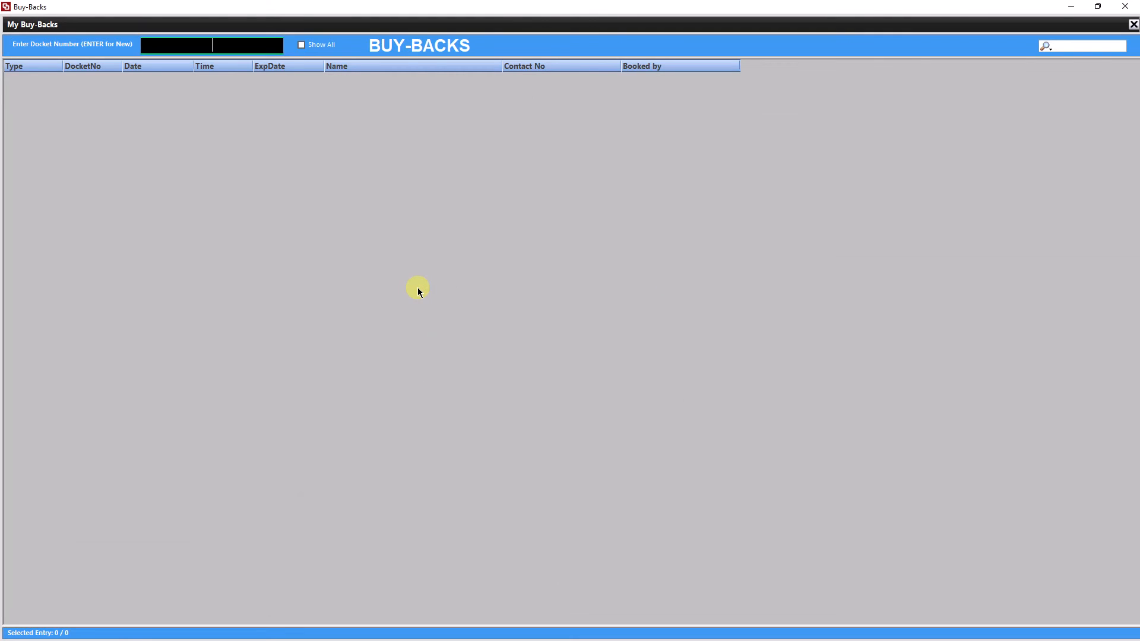
{"action": "key", "text": "Return"}
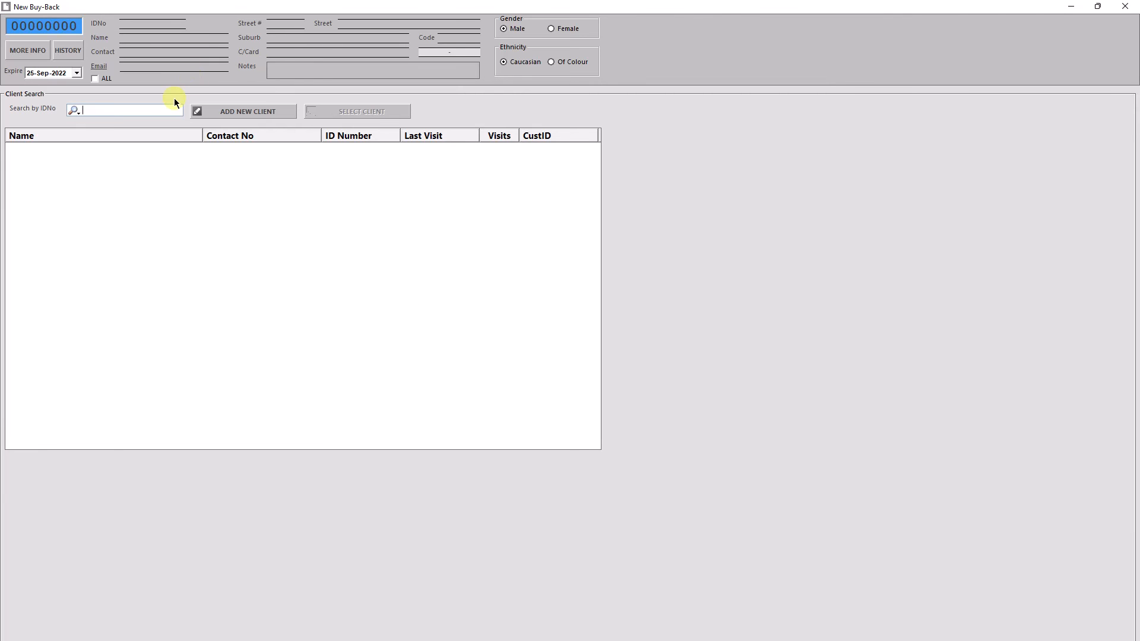
Switch the client search to name, find the existing client and select them for the buy-back.
{"action": "type", "text": "da"}
{"action": "key", "text": "BackSpace"}
{"action": "left_click", "coordinate": [74, 110]}
{"action": "left_click", "coordinate": [108, 87]}
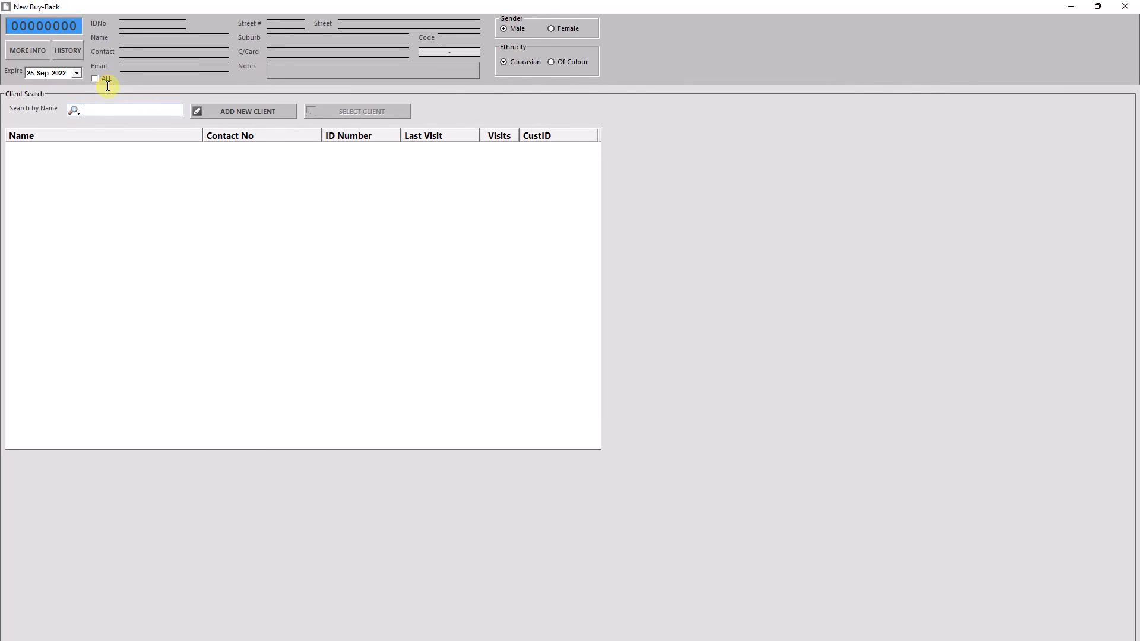
{"action": "type", "text": "dav"}
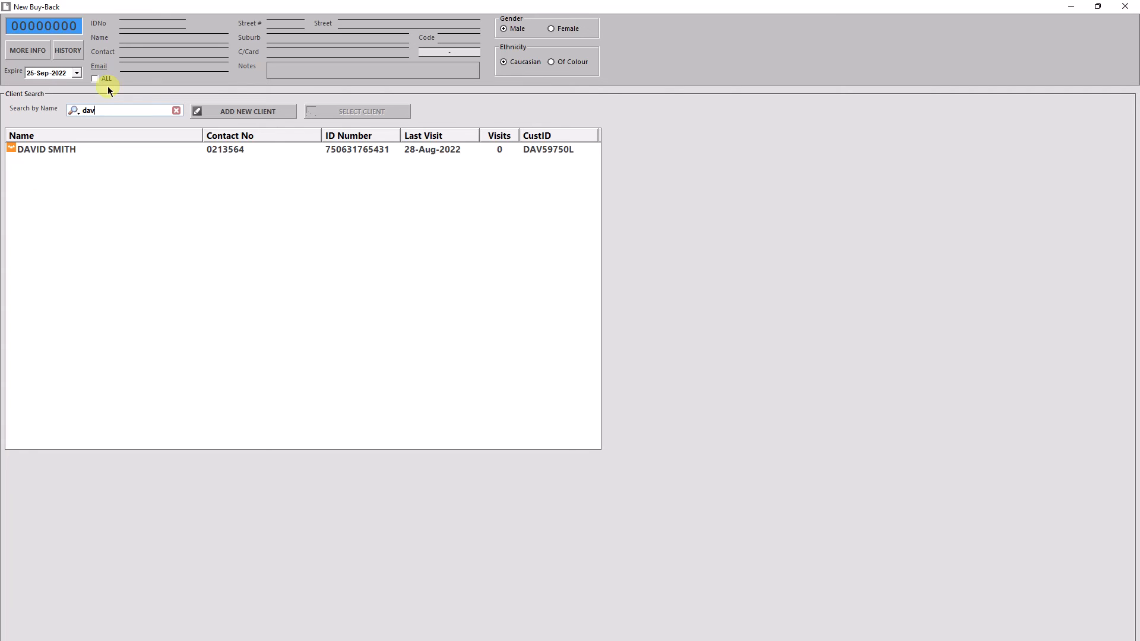
{"action": "left_click", "coordinate": [72, 153]}
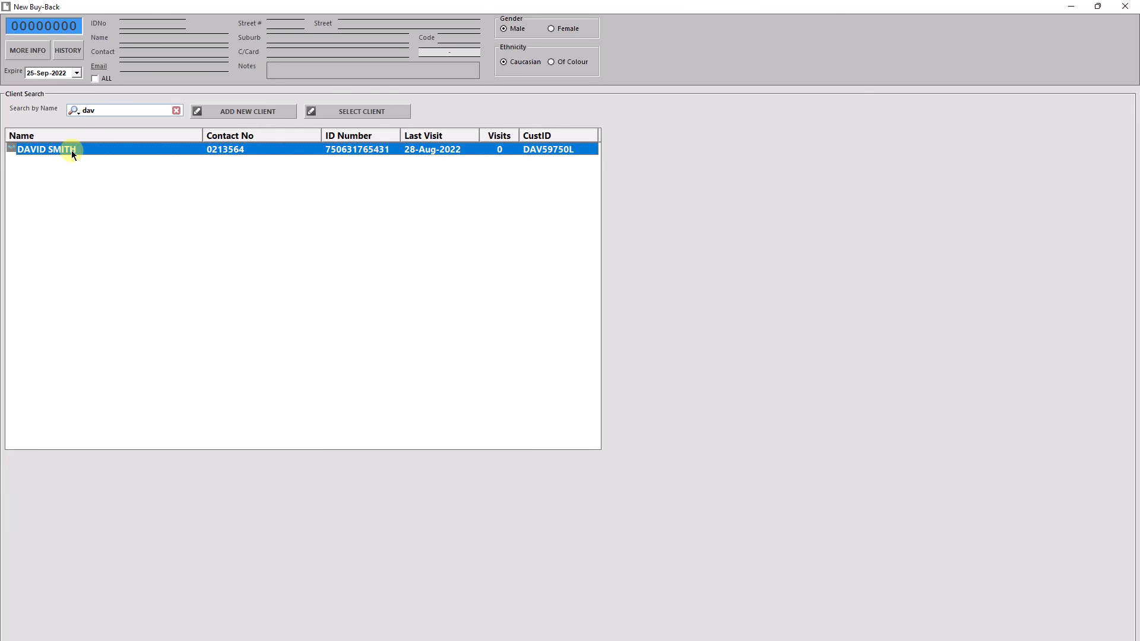
{"action": "left_click", "coordinate": [341, 112]}
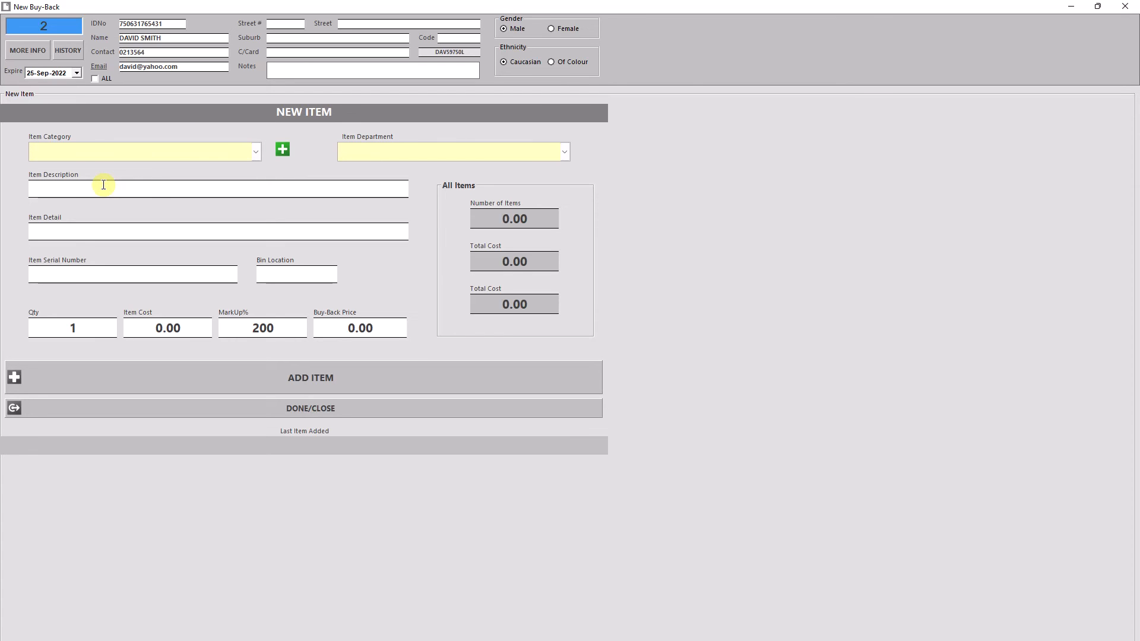
Describe the new buy-back item as "PLAYSTATION 5" with the item detail "ONE REMOTE".
{"action": "type", "text": "playstation5"}
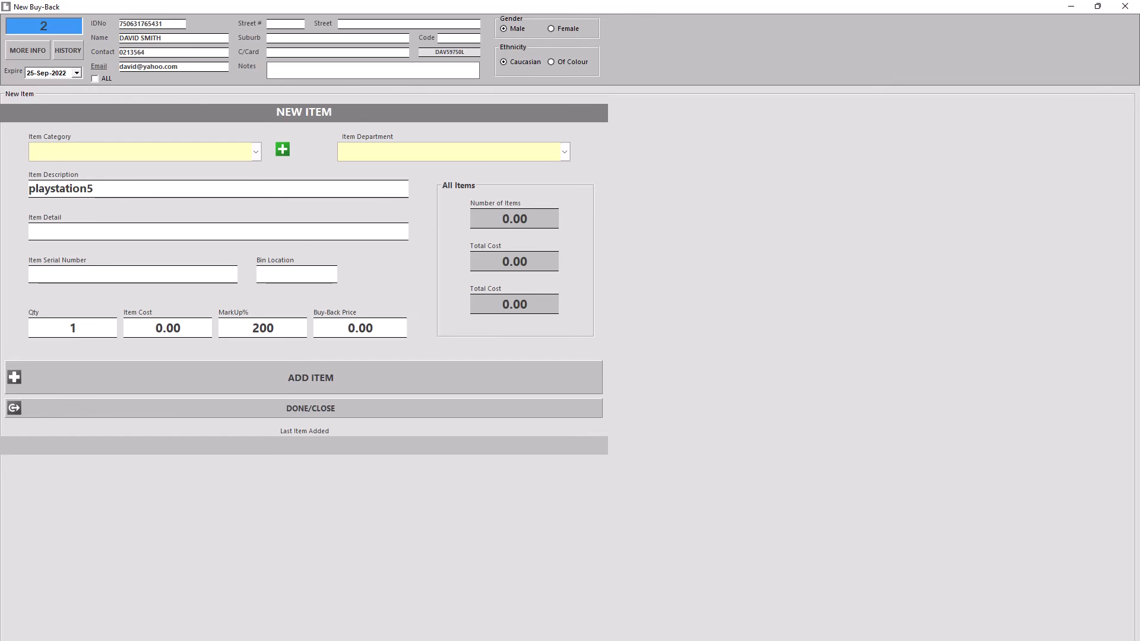
{"action": "key", "text": "BackSpace"}
{"action": "type", "text": "5"}
{"action": "left_click", "coordinate": [103, 185]}
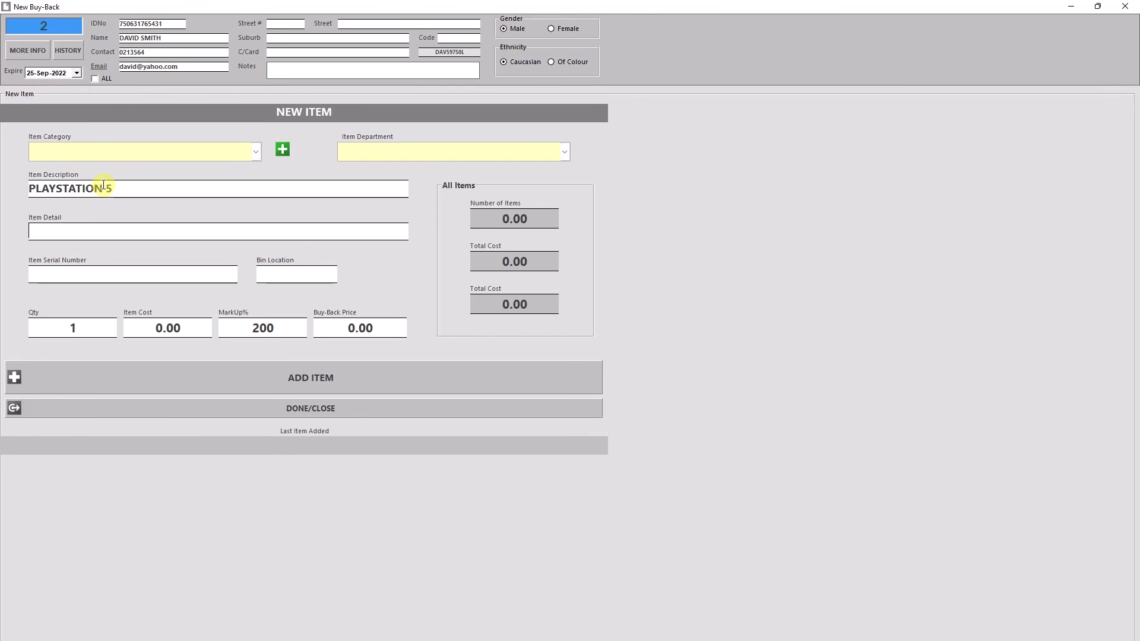
{"action": "key", "text": "Tab"}
{"action": "type", "text": "one remote"}
Set the item cost to 3500, add the PlayStation to the buy-back and finish item entry.
{"action": "left_click", "coordinate": [203, 334]}
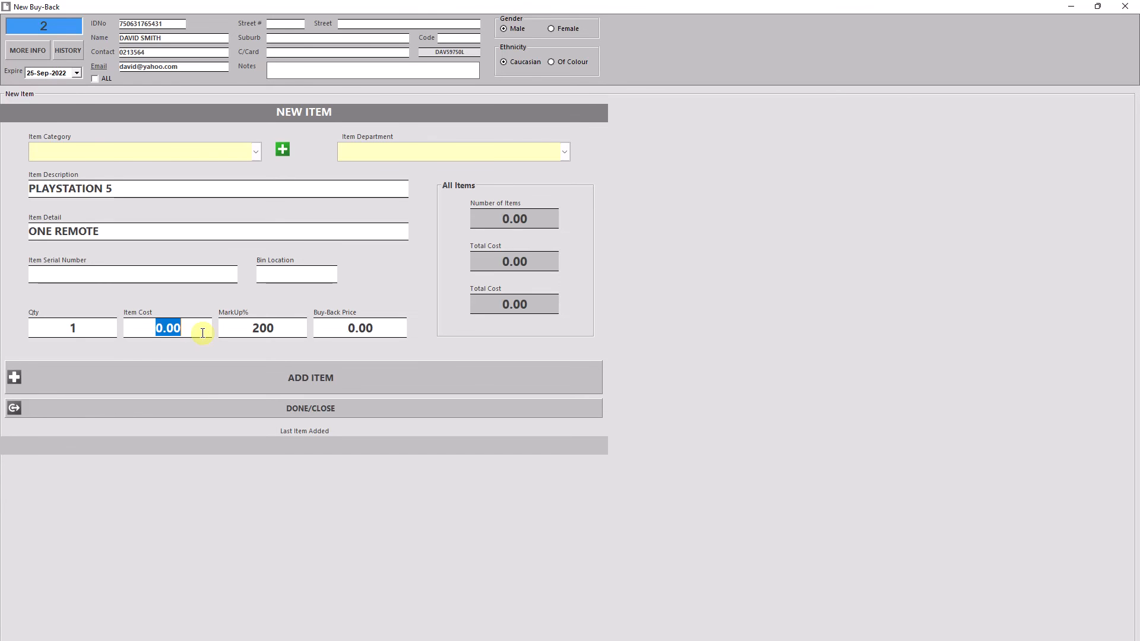
{"action": "type", "text": "3500"}
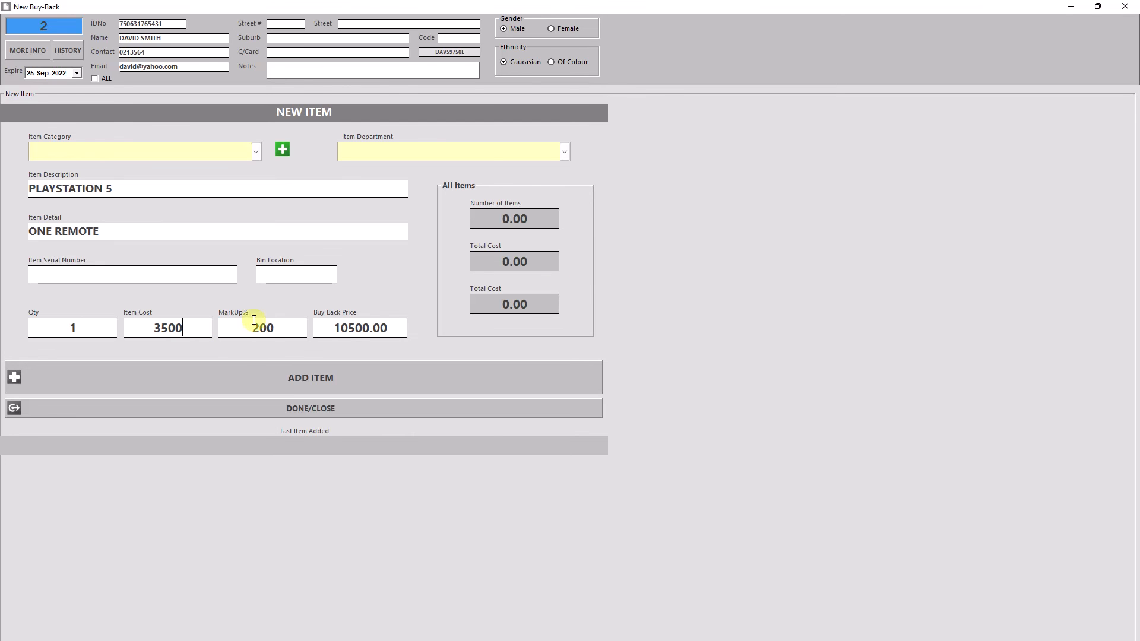
{"action": "left_click", "coordinate": [387, 388]}
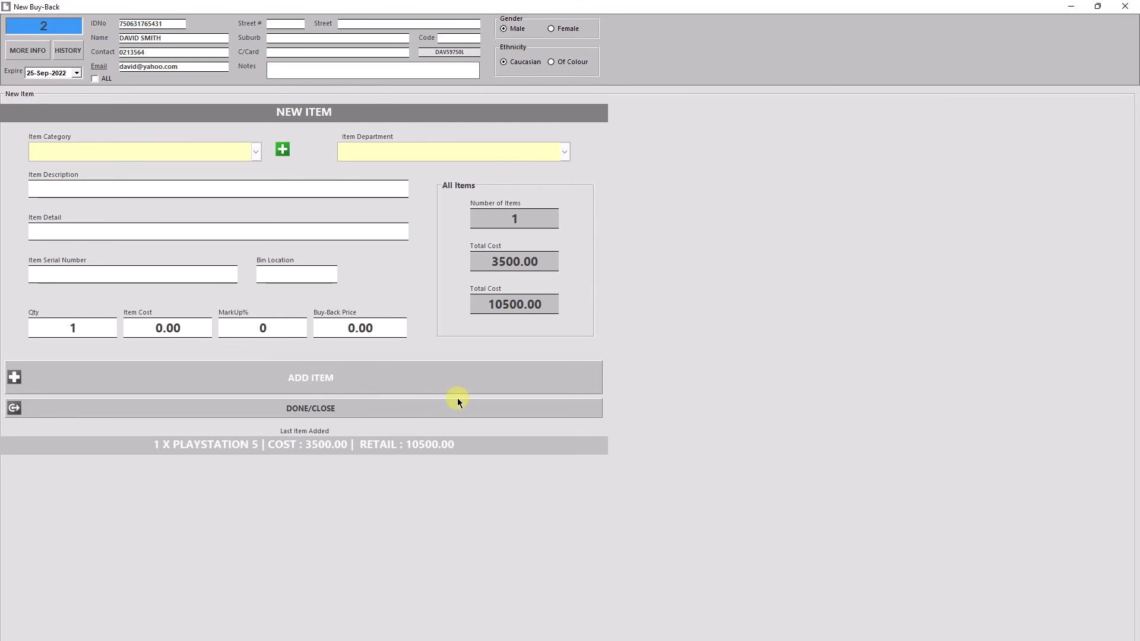
{"action": "left_click", "coordinate": [408, 410]}
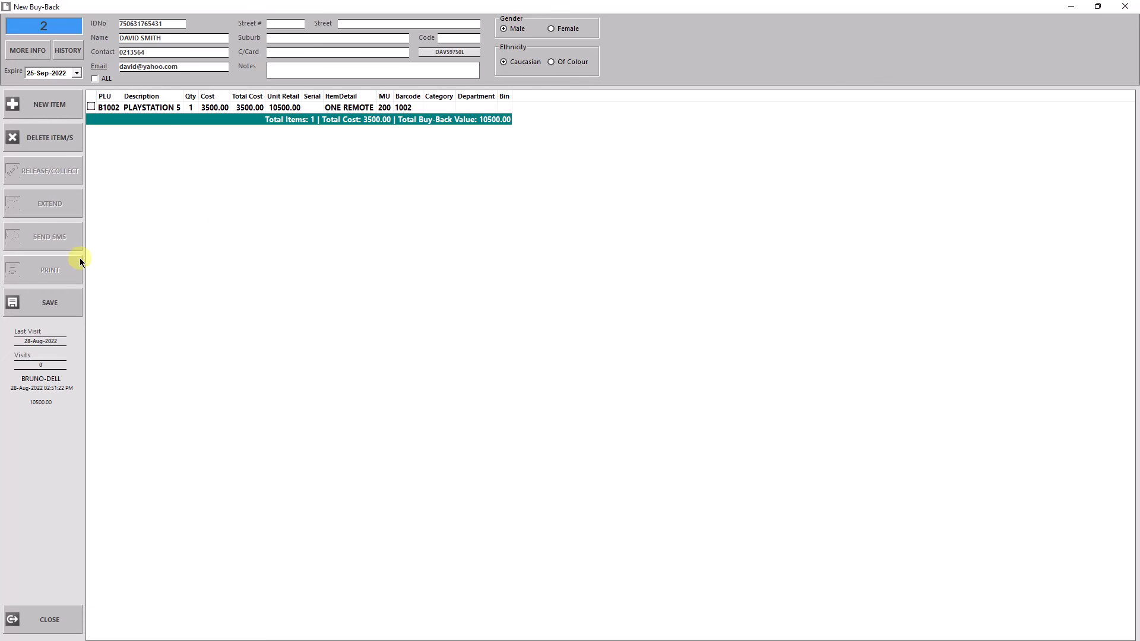
Save the buy-back, acknowledge the client's payout and decline printing.
{"action": "left_click", "coordinate": [56, 299]}
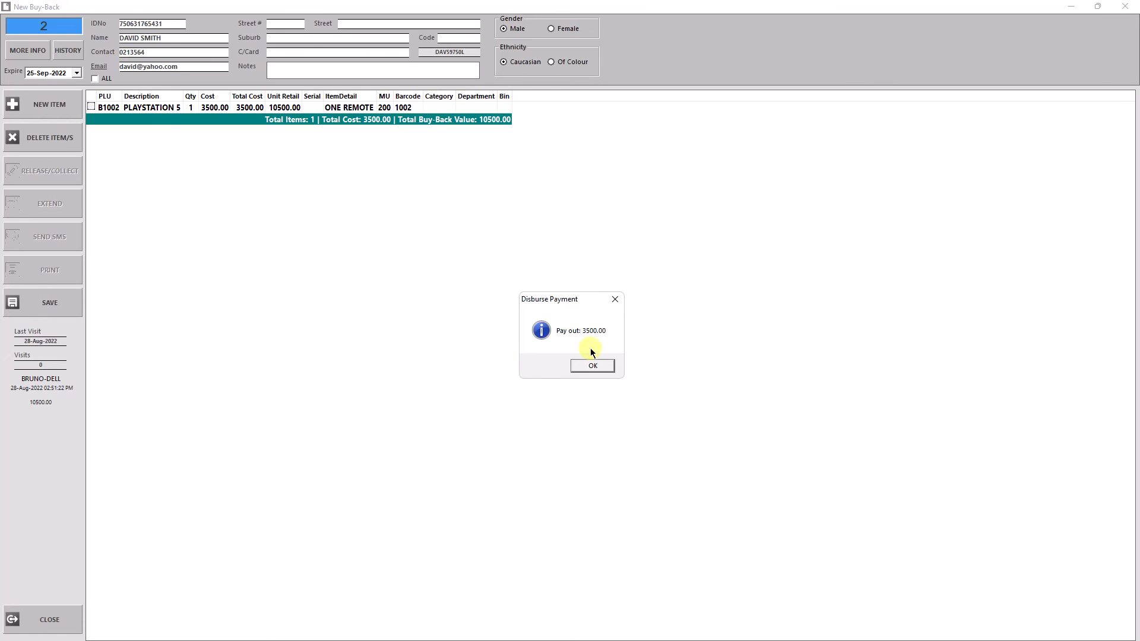
{"action": "left_click", "coordinate": [585, 365]}
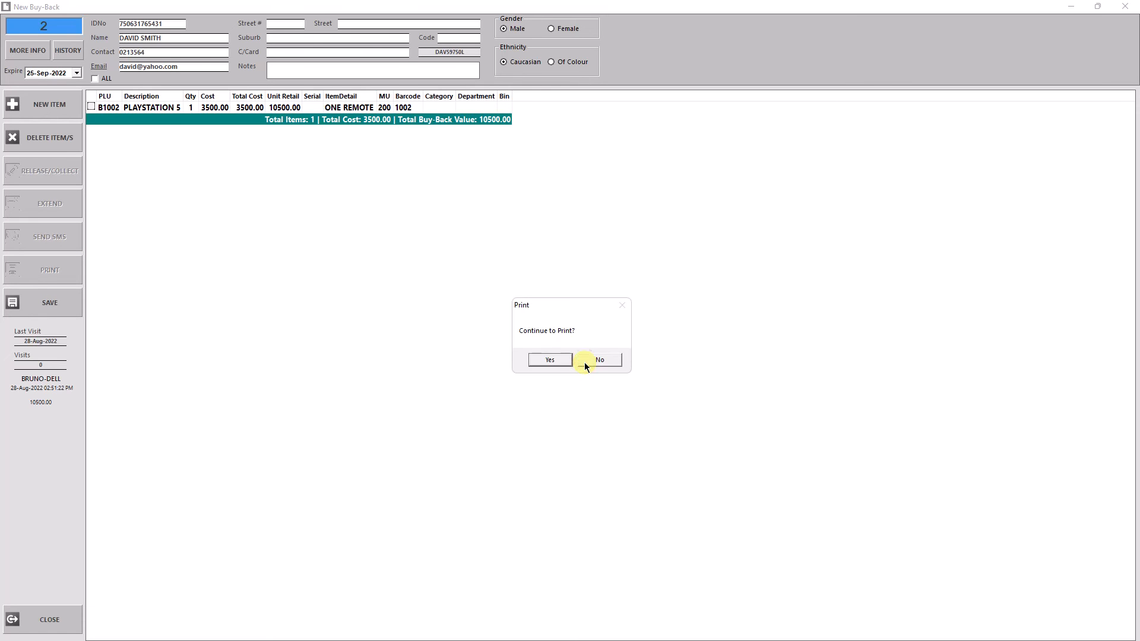
{"action": "left_click", "coordinate": [599, 360]}
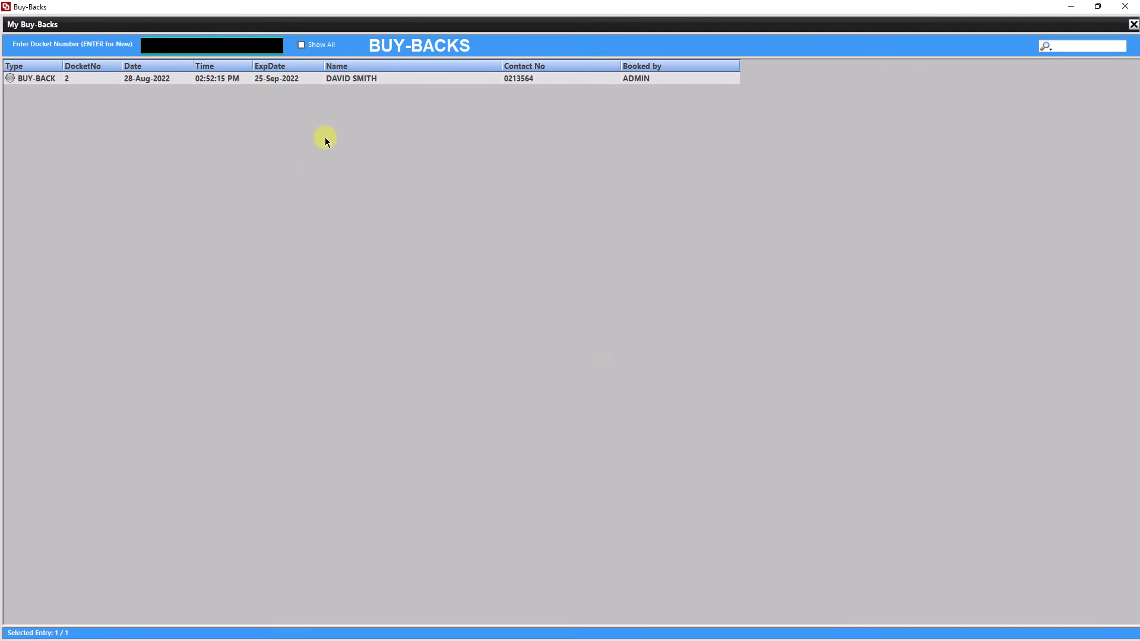
Reopen the saved PlayStation buy-back from the list and process its extension.
{"action": "left_click", "coordinate": [330, 79]}
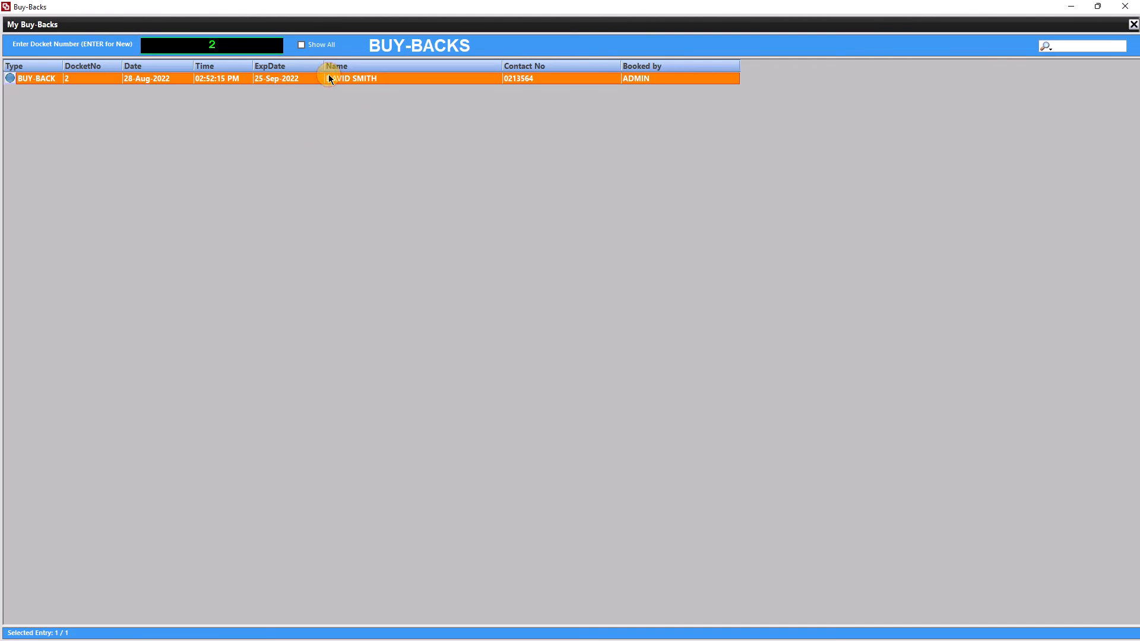
{"action": "double_click", "coordinate": [330, 79]}
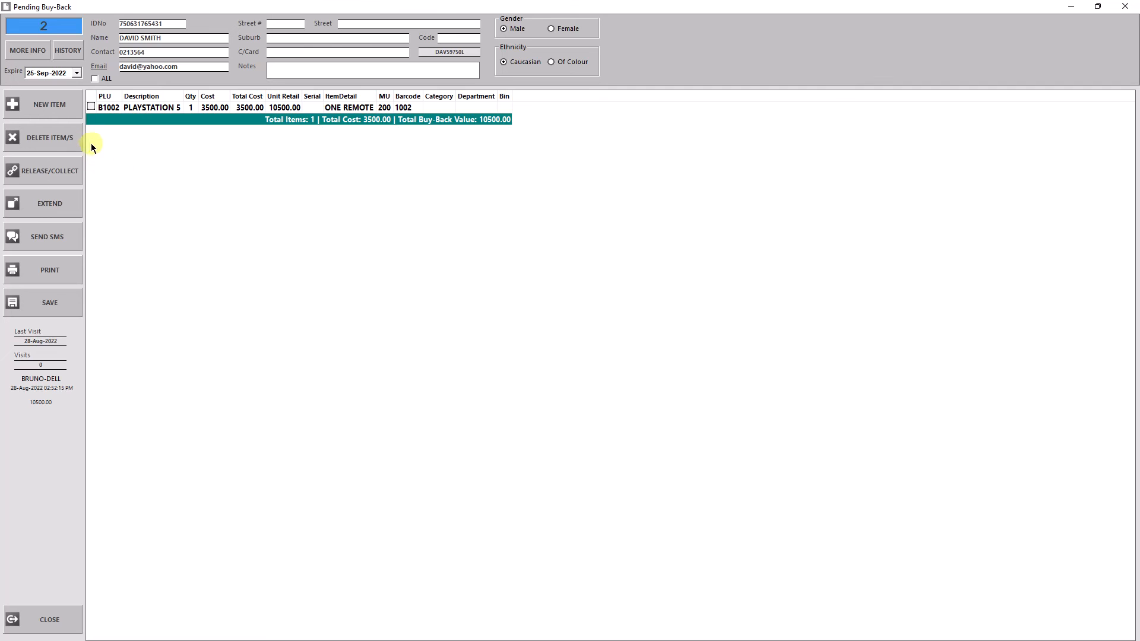
{"action": "left_click", "coordinate": [62, 211]}
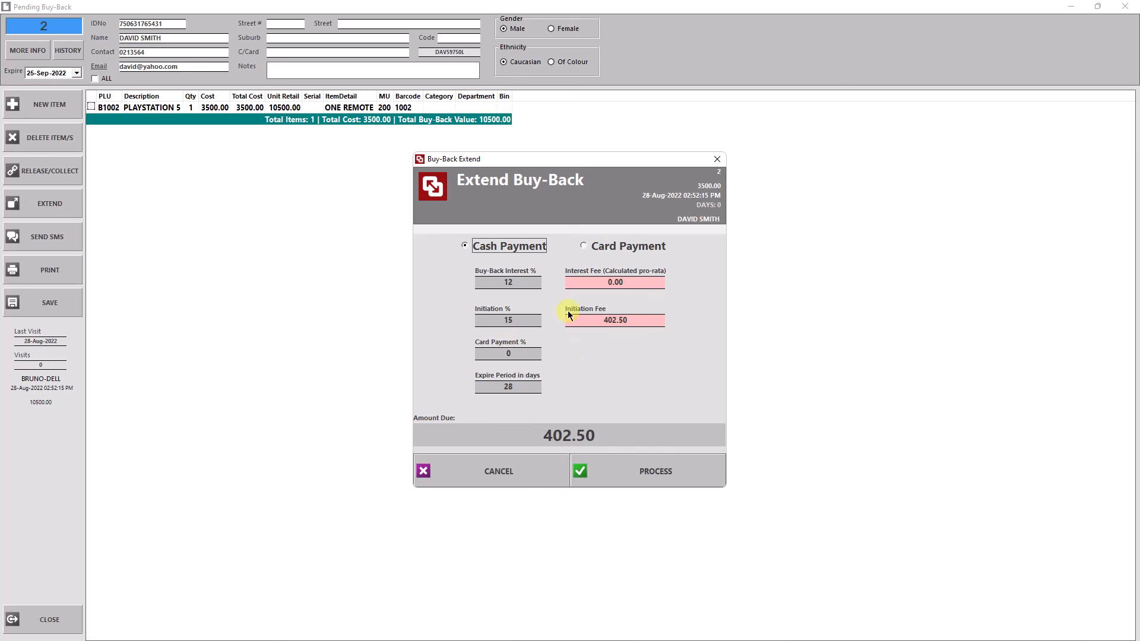
{"action": "left_click", "coordinate": [660, 475]}
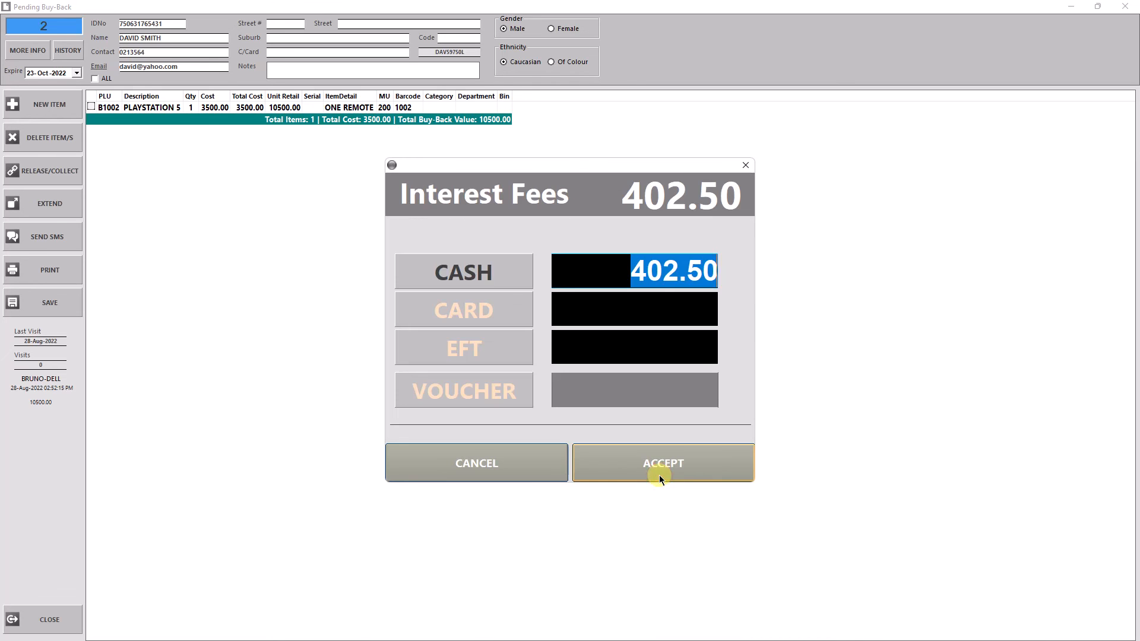
Pay the extension's 402.50 interest fees by card and finish the transaction without printing.
{"action": "left_click", "coordinate": [479, 306]}
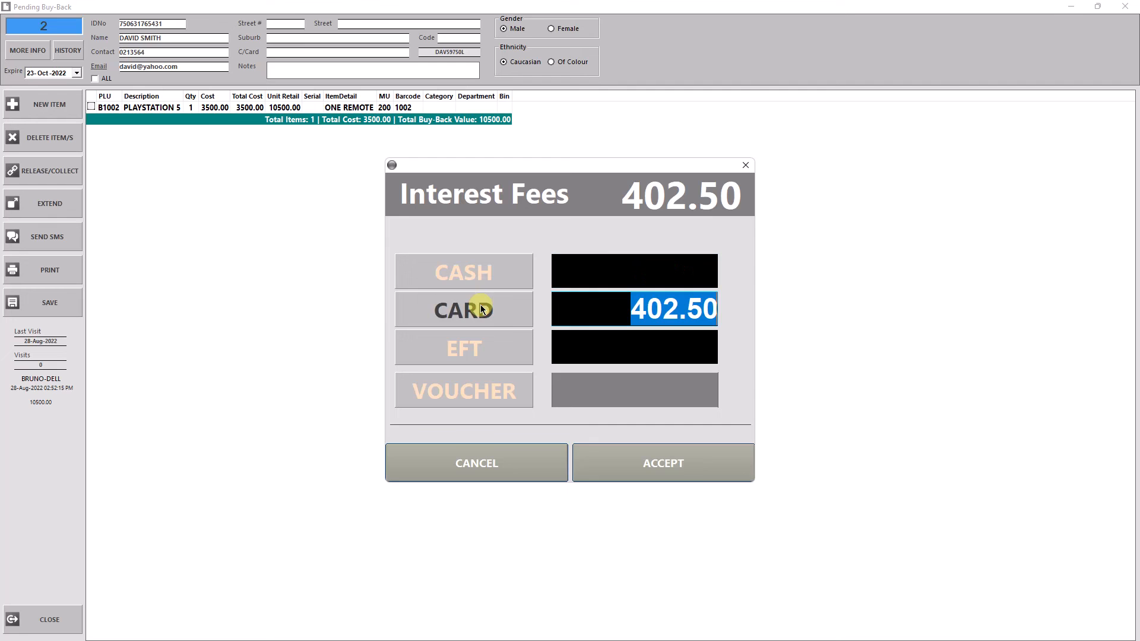
{"action": "left_click", "coordinate": [677, 475]}
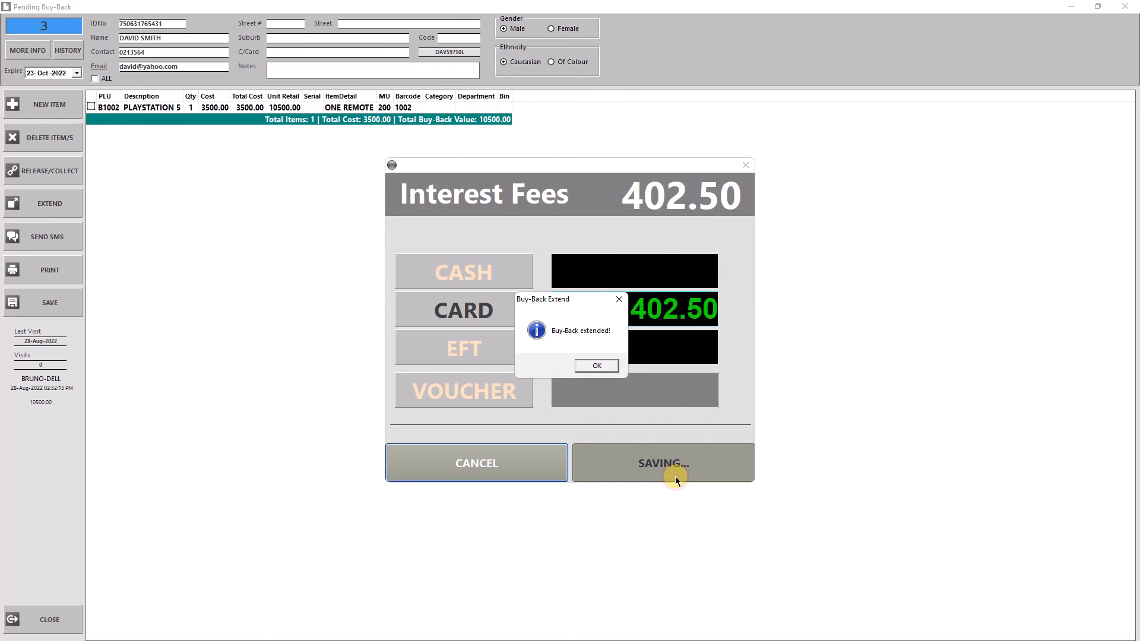
{"action": "left_click", "coordinate": [607, 366]}
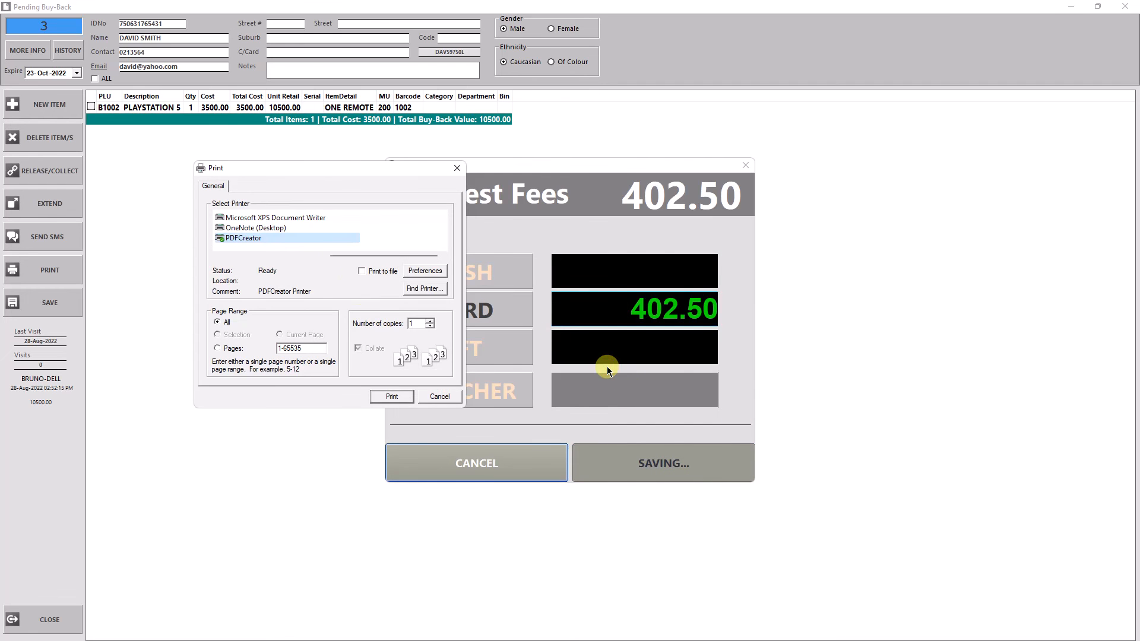
{"action": "left_click", "coordinate": [440, 396]}
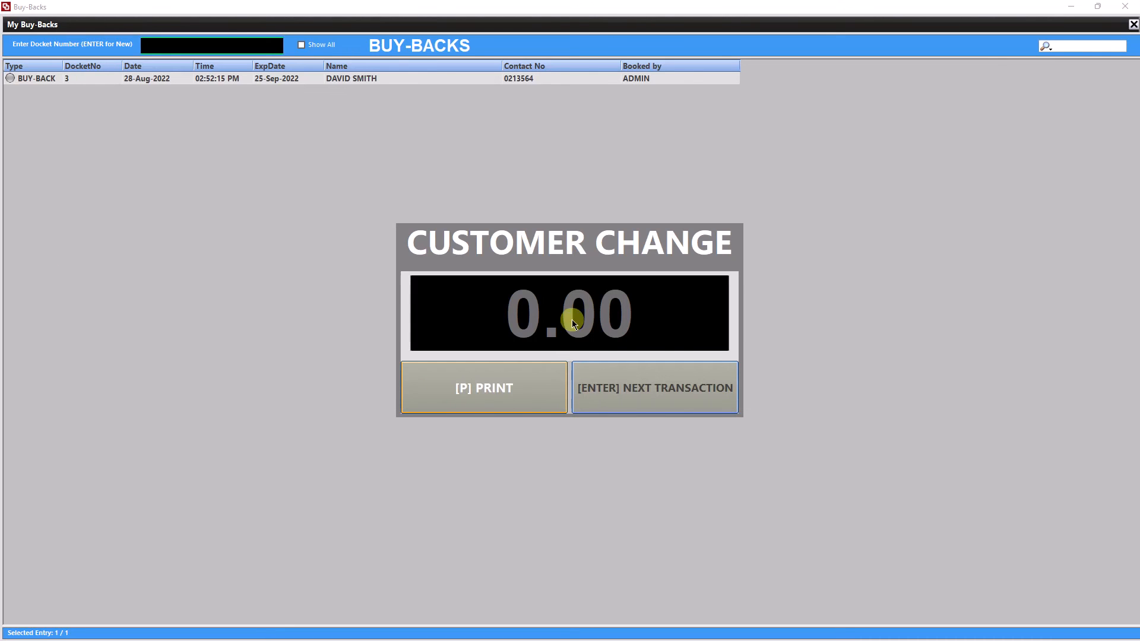
{"action": "left_click", "coordinate": [646, 394]}
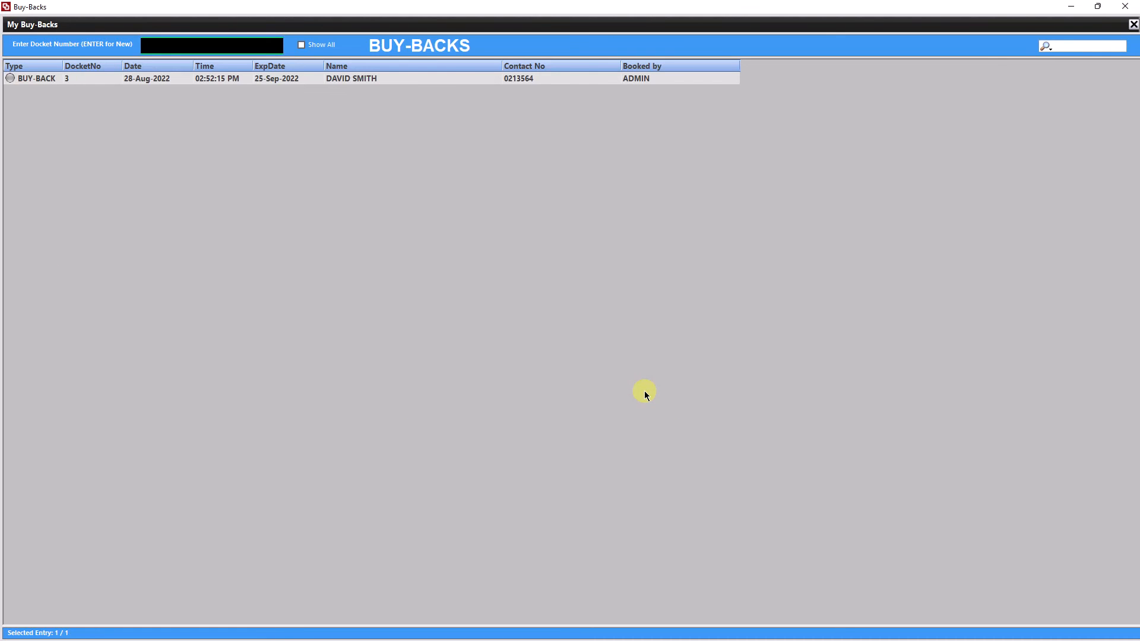
Review the extended PlayStation buy-back docket, then close it and the buy-backs list.
{"action": "left_click", "coordinate": [268, 85]}
{"action": "double_click", "coordinate": [268, 85]}
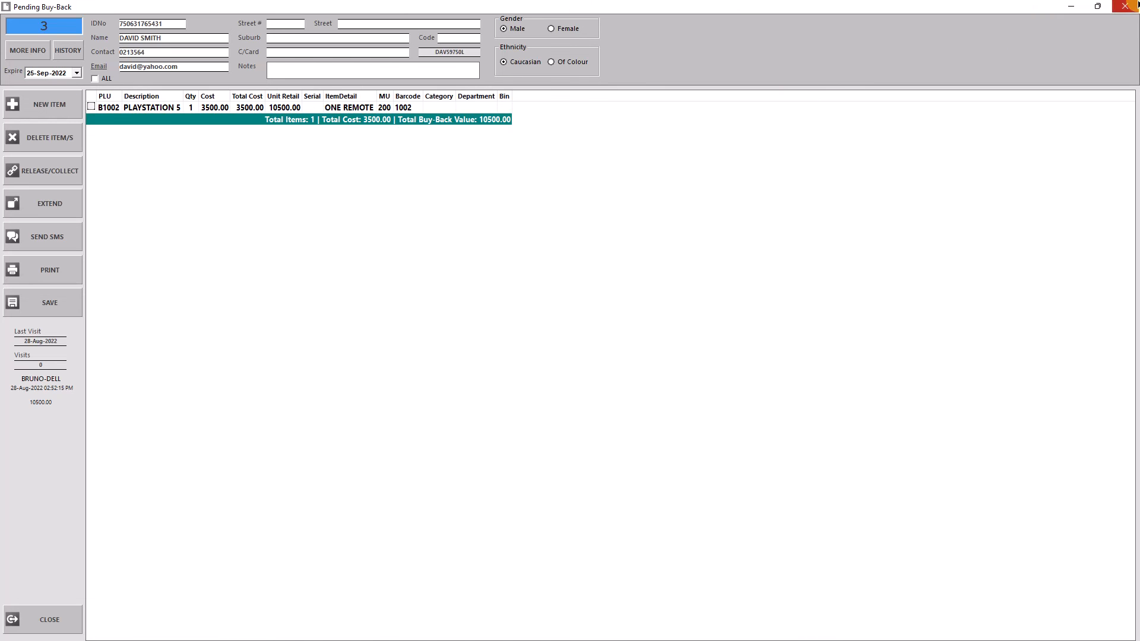
{"action": "left_click", "coordinate": [1127, 8]}
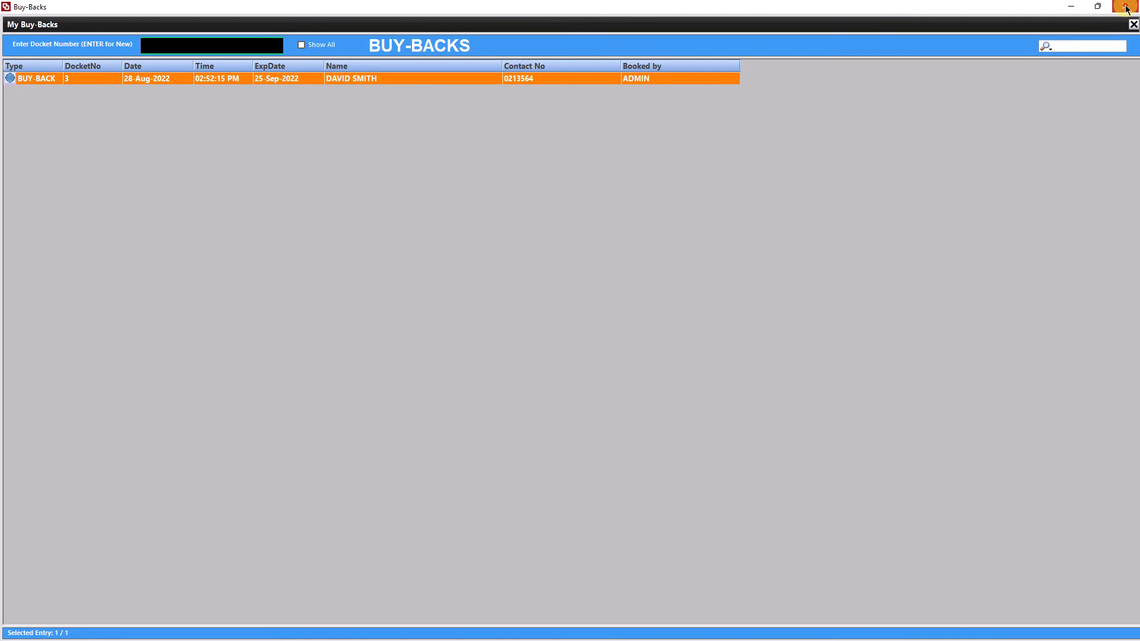
{"action": "left_click", "coordinate": [1126, 8]}
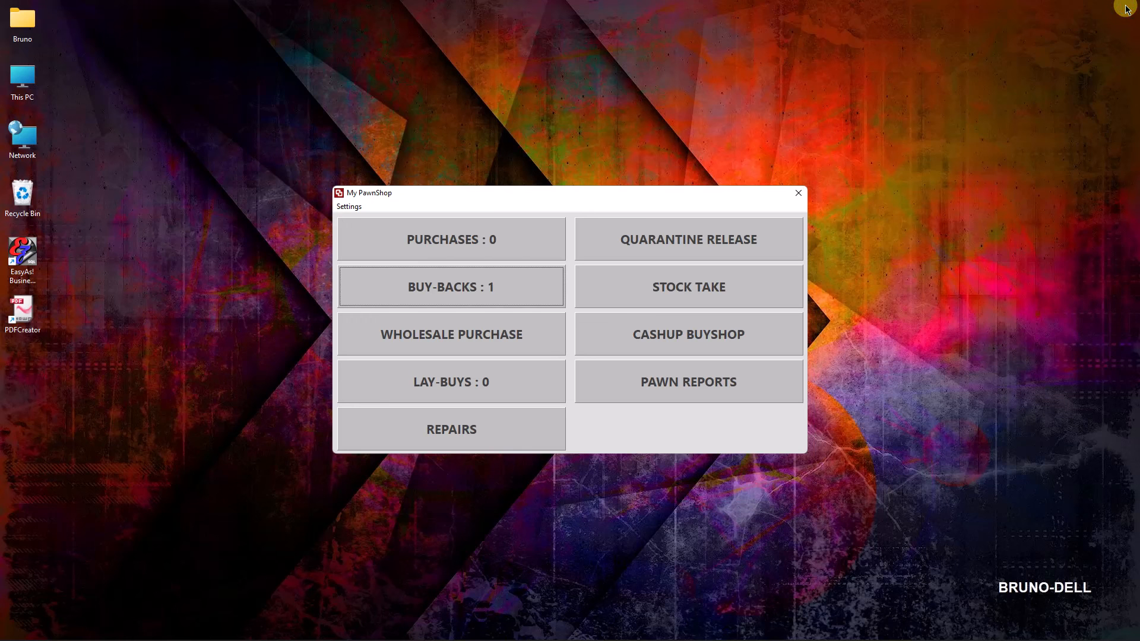
View the wholesale purchase screen for loading supplier invoices, then close it.
{"action": "left_click", "coordinate": [460, 337]}
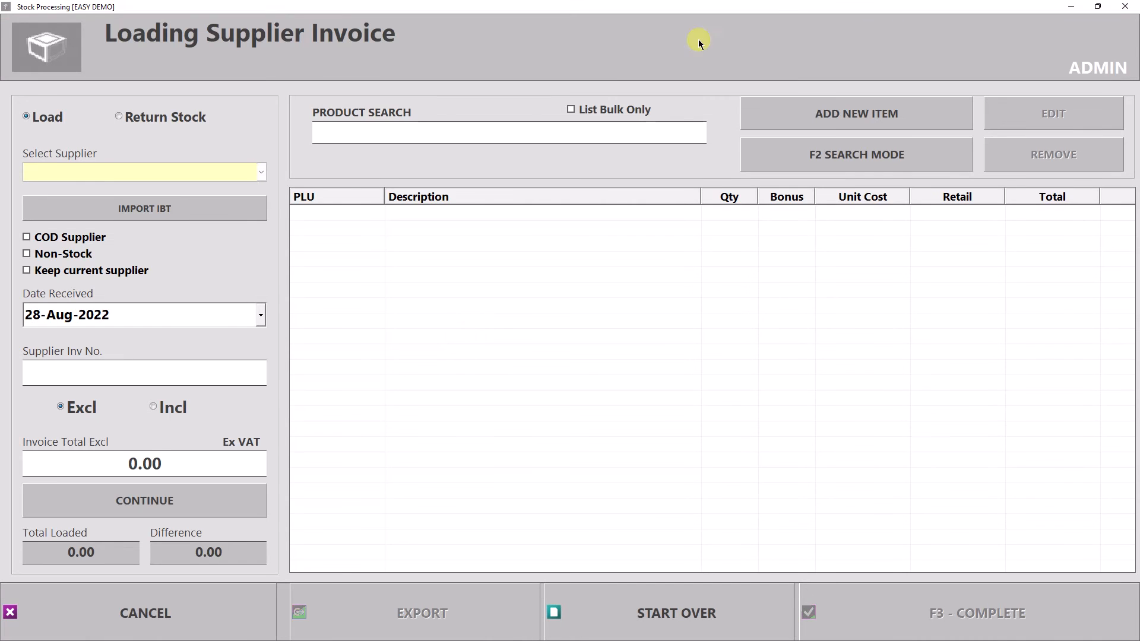
{"action": "left_click", "coordinate": [1125, 8]}
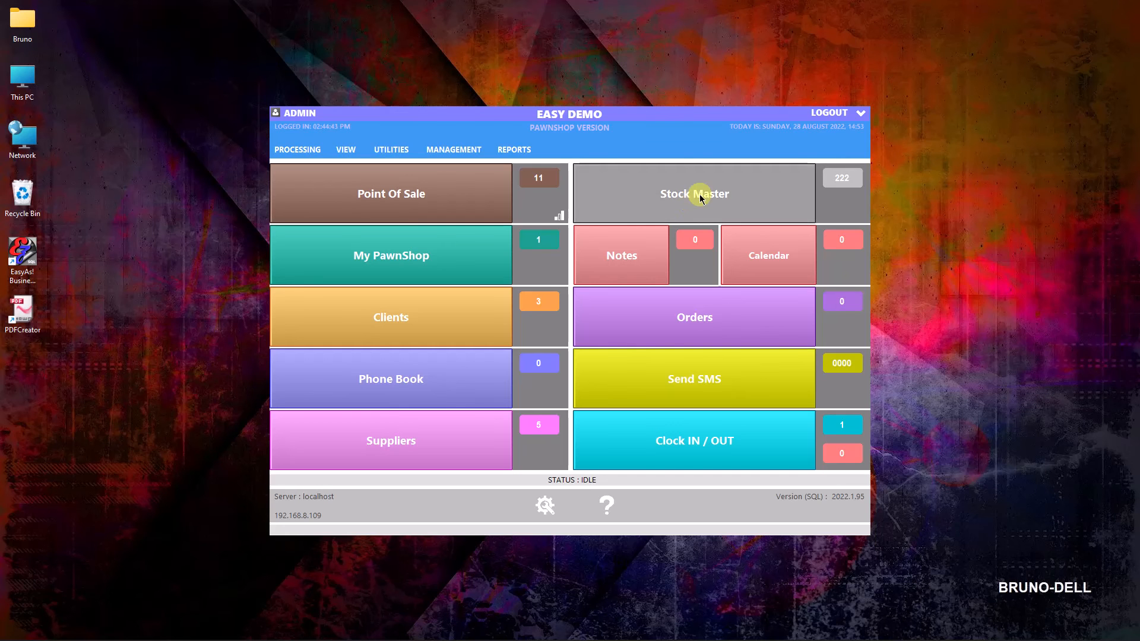
Review the available Pawn Reports in the pawnshop module, then close the reports and the module.
{"action": "left_click", "coordinate": [426, 240]}
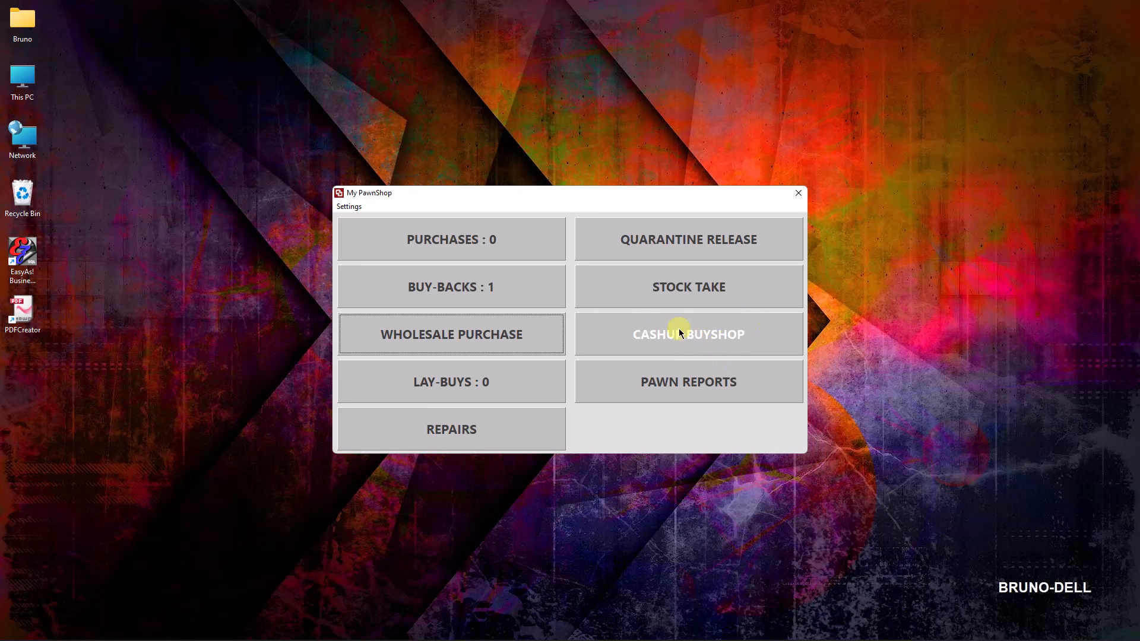
{"action": "left_click", "coordinate": [715, 383]}
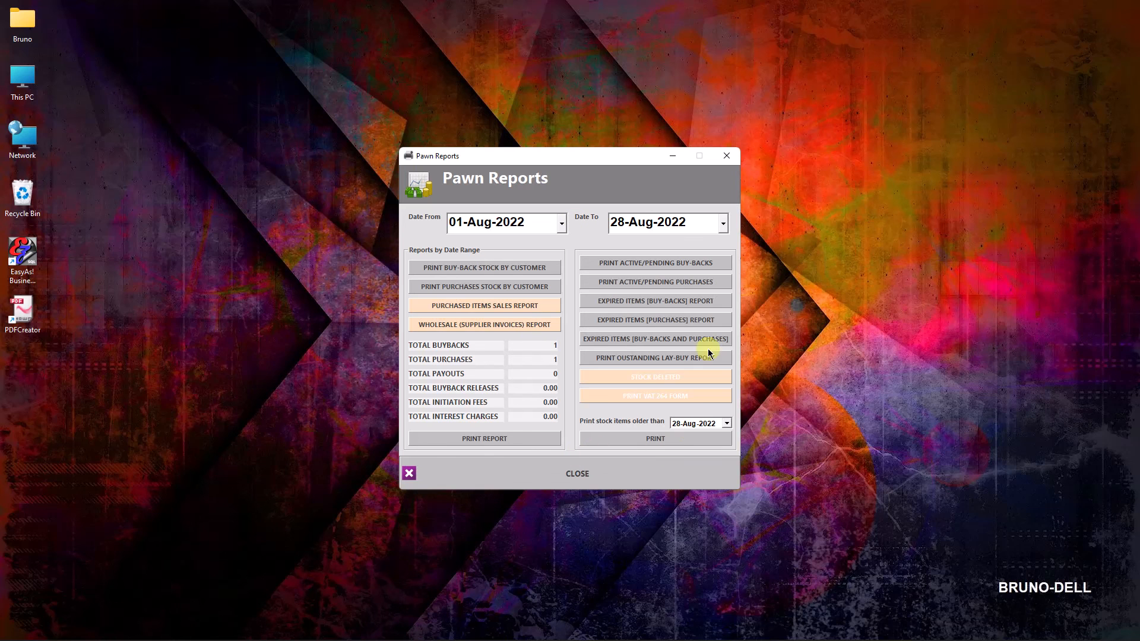
{"action": "left_click", "coordinate": [575, 485]}
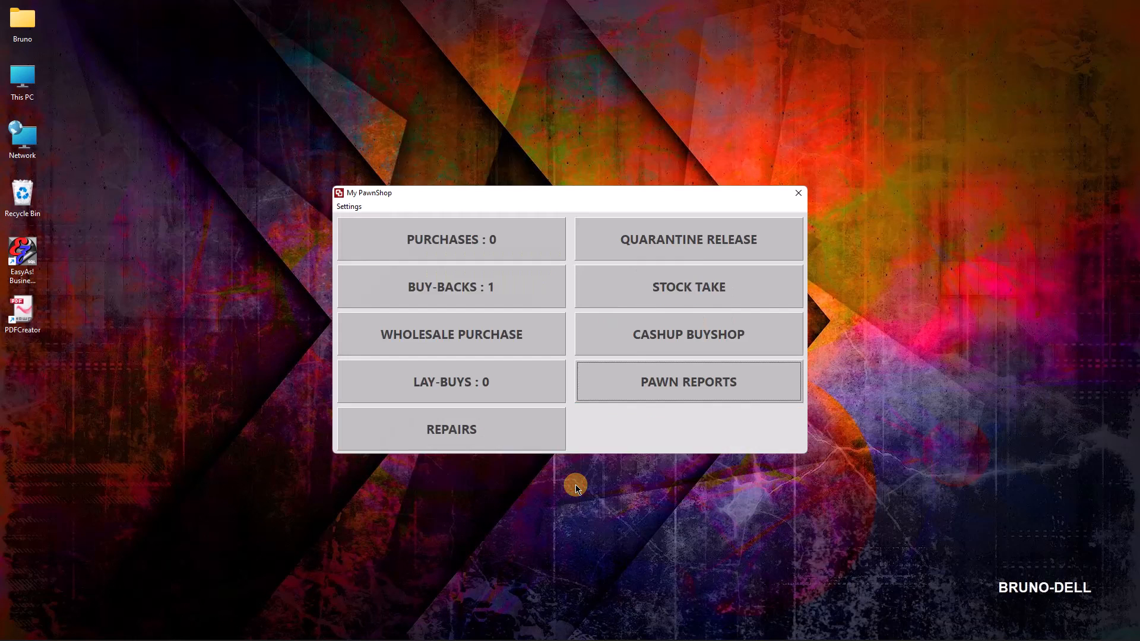
{"action": "left_click", "coordinate": [797, 193]}
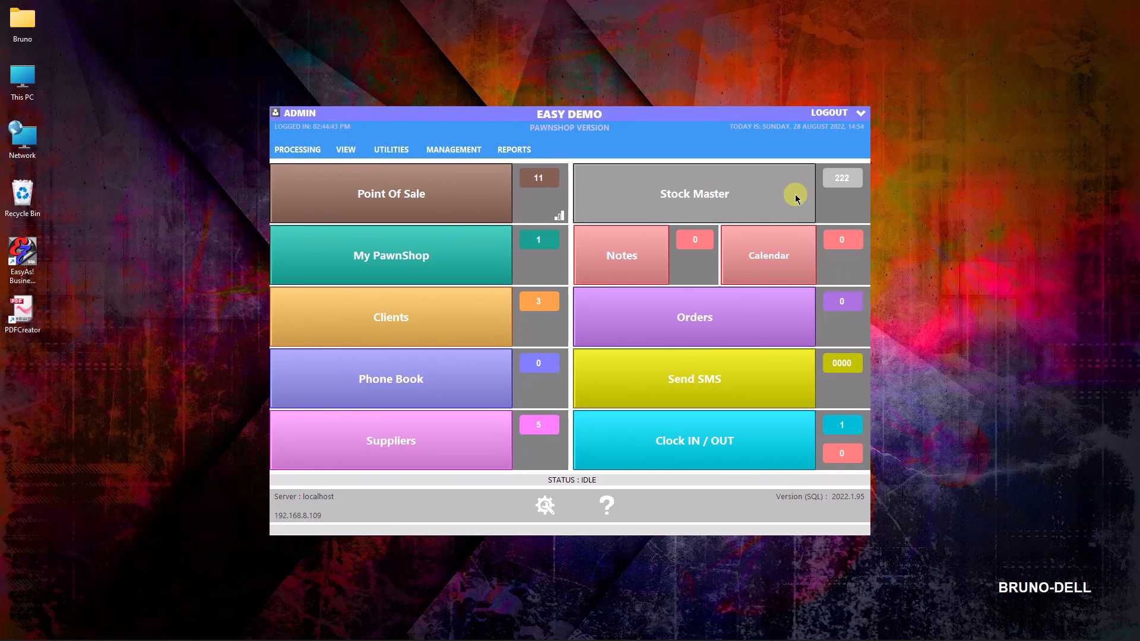